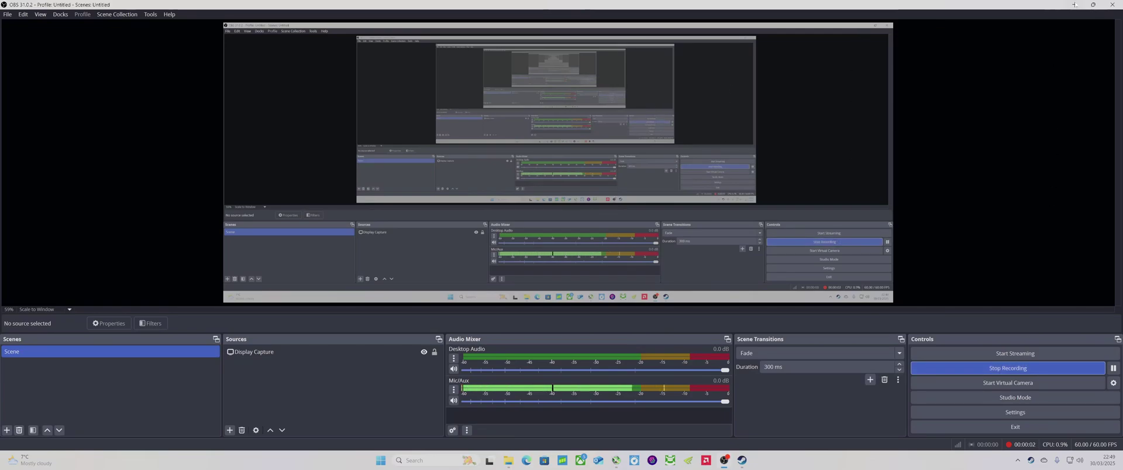
# Step: Minimize OBS Studio so the desktop with MSI Afterburner shows
pyautogui.click(1074, 5)
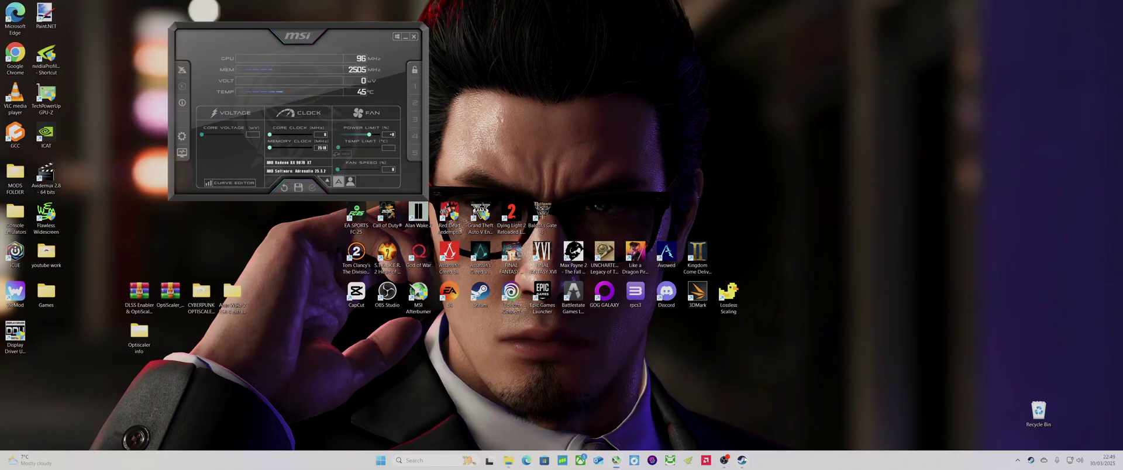
# Step: Browse to Baldur's Gate 3's install folder from Steam's Installed Files, enter bin, and minimize Steam
pyautogui.click(742, 460)
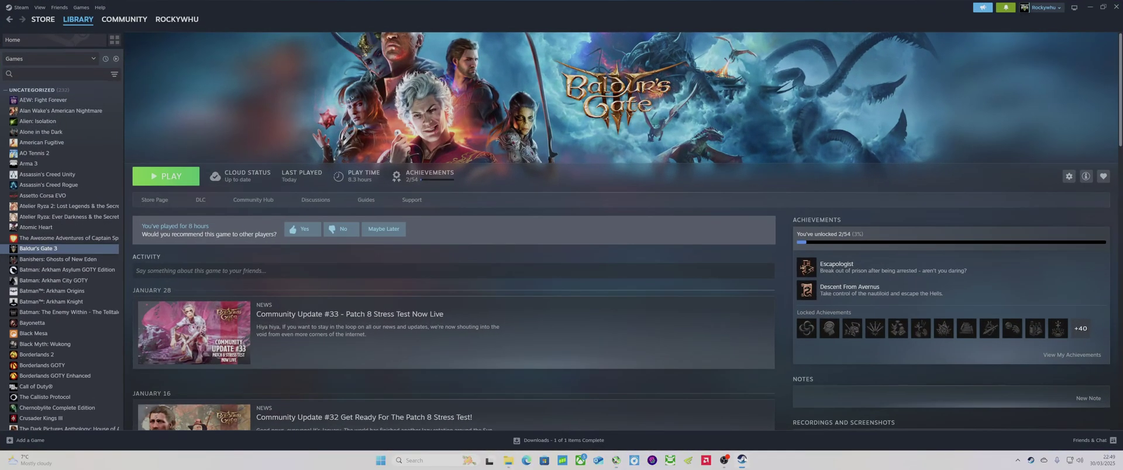
pyautogui.rightClick(56, 249)
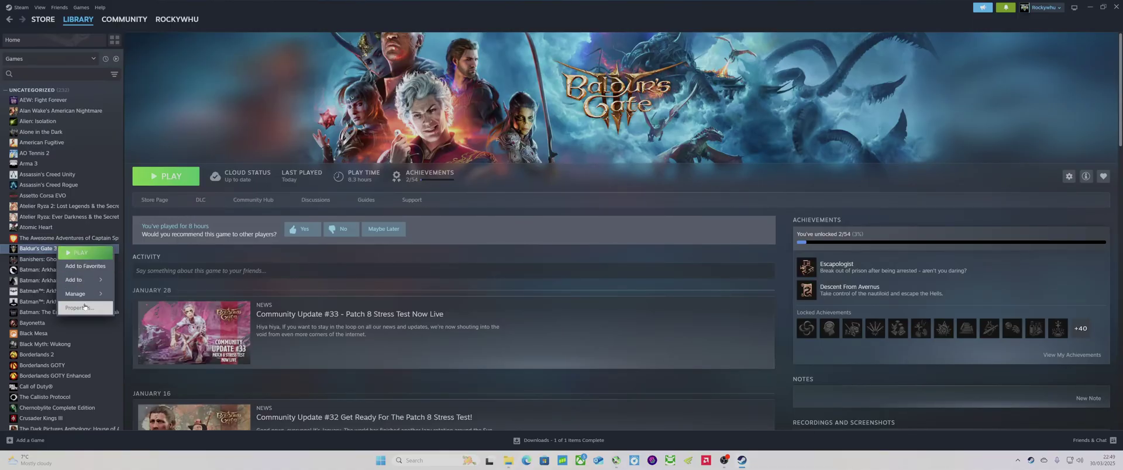
pyautogui.click(84, 307)
pyautogui.click(439, 175)
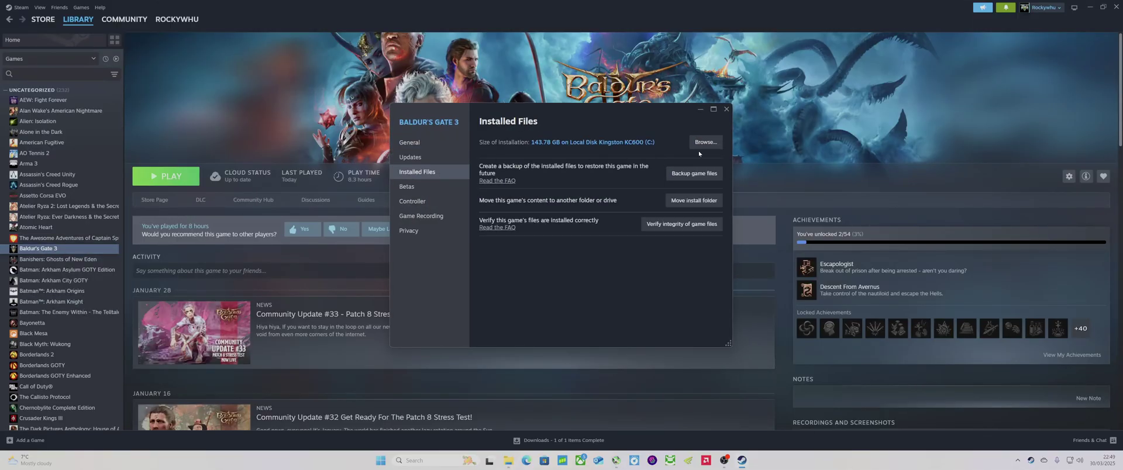
pyautogui.click(705, 143)
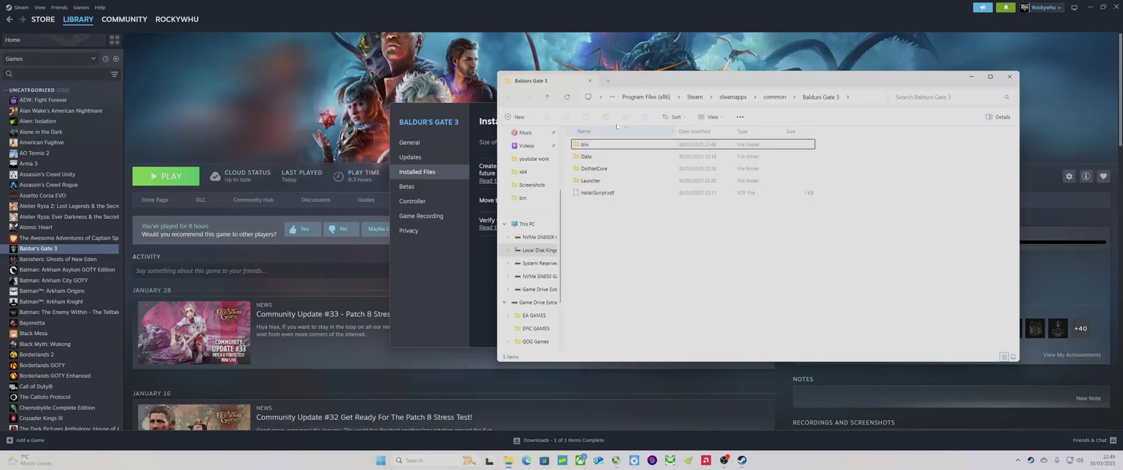
pyautogui.doubleClick(595, 145)
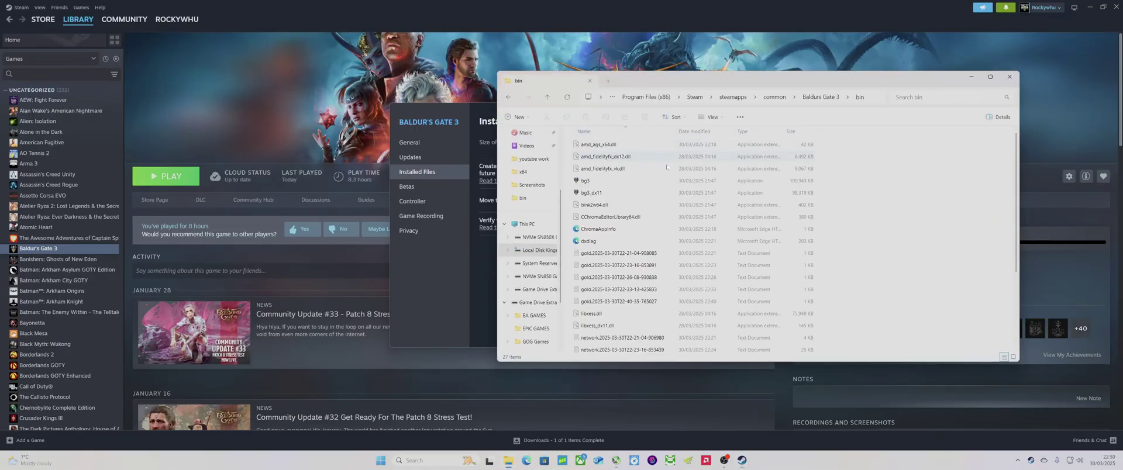
pyautogui.click(1083, 12)
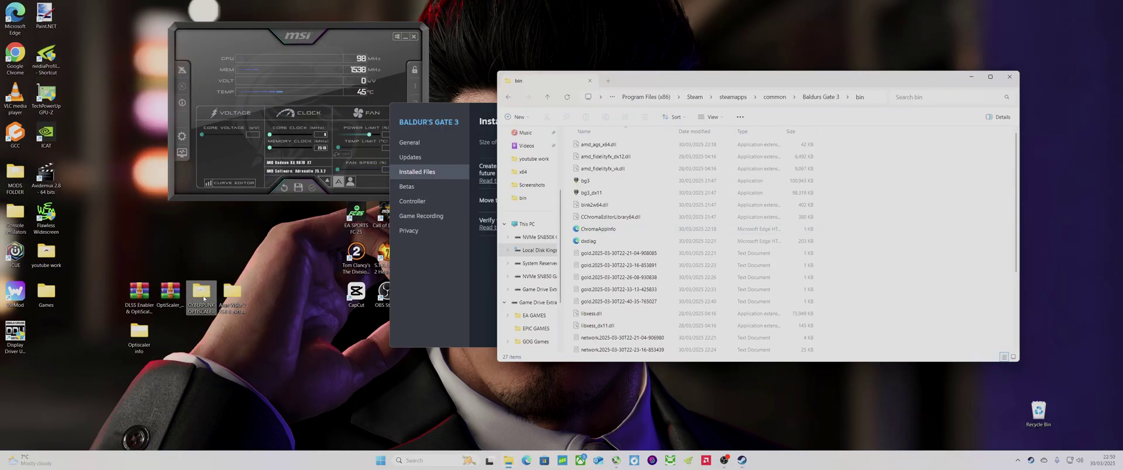
# Step: Copy the seven OptiScaler files from the .7z archive into bin, replacing the existing files
pyautogui.doubleClick(171, 299)
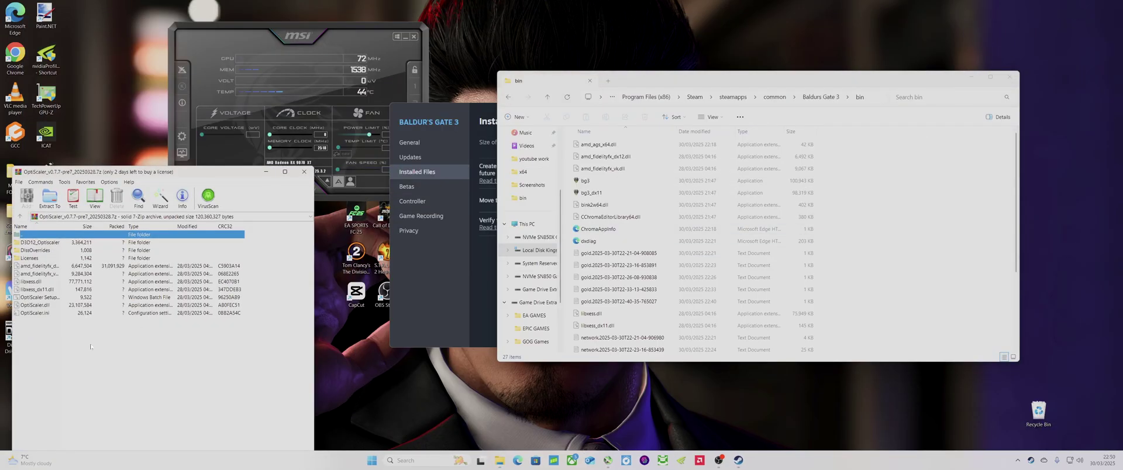
pyautogui.moveTo(70, 346); pyautogui.dragTo(57, 270)
pyautogui.rightClick(57, 270)
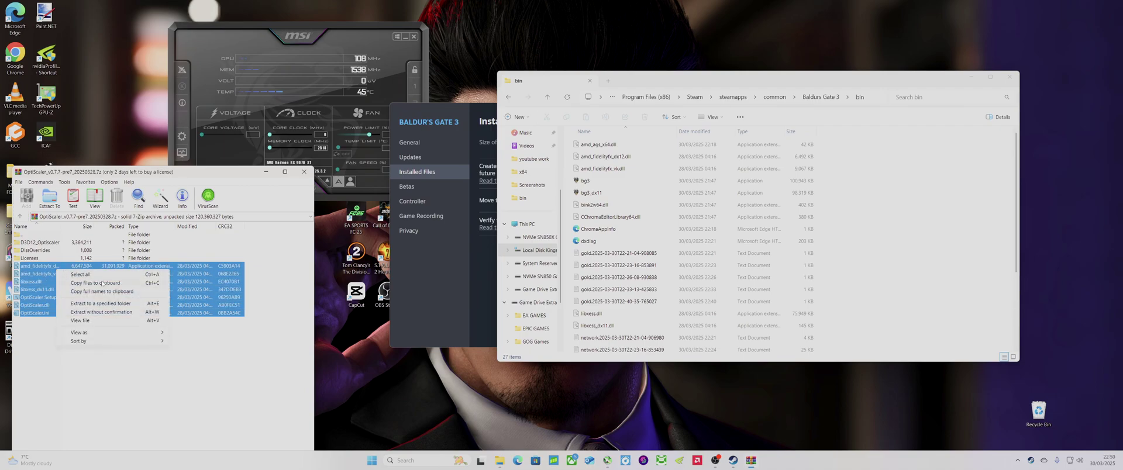
pyautogui.click(103, 283)
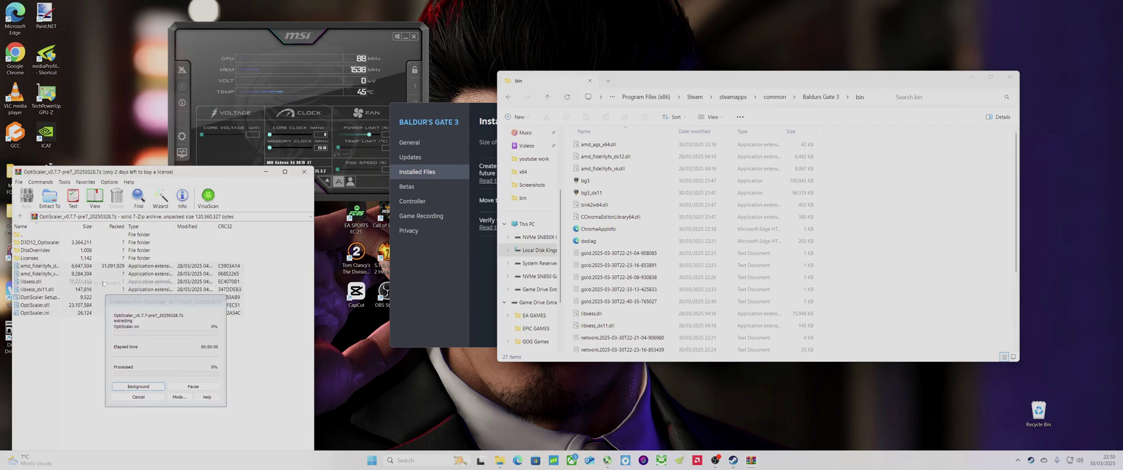
pyautogui.rightClick(868, 242)
pyautogui.click(882, 250)
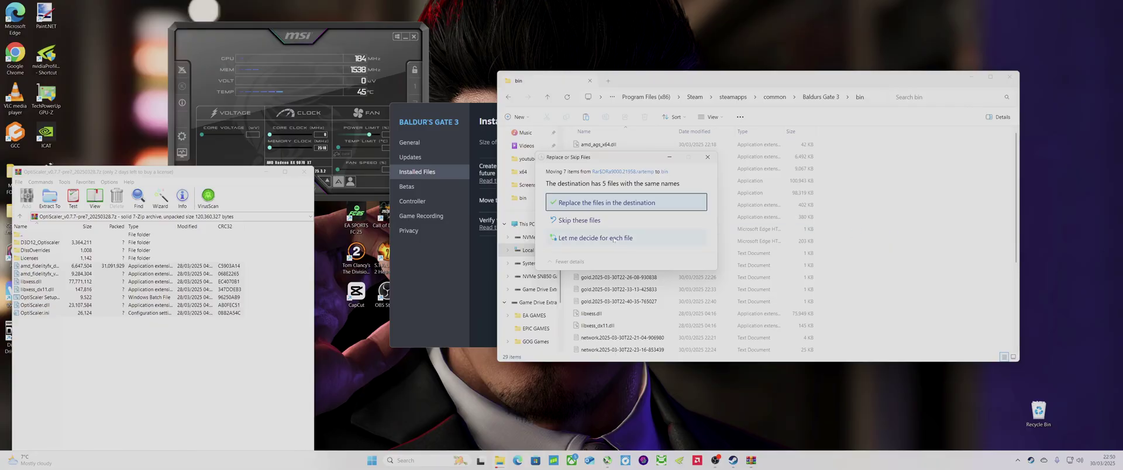
pyautogui.click(638, 203)
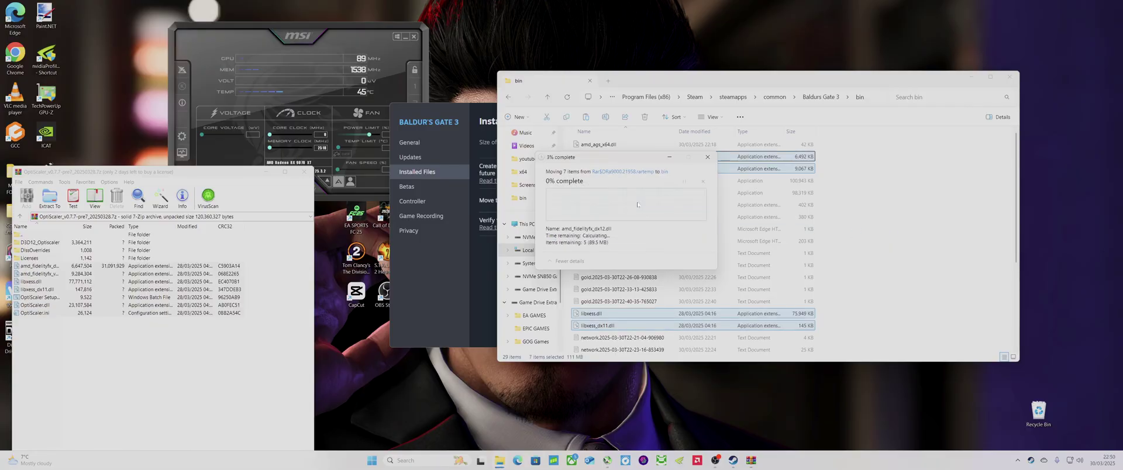
pyautogui.scroll(-4, 854, 238)
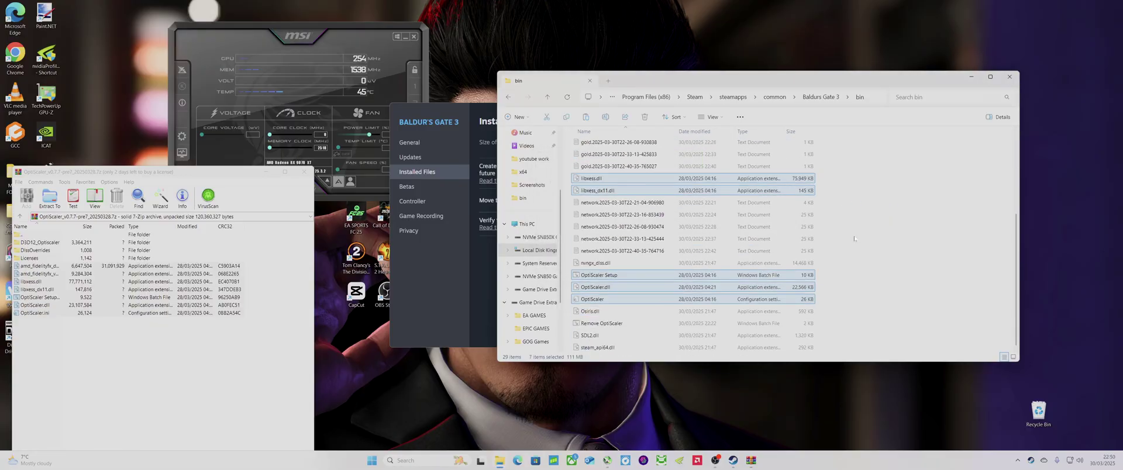
pyautogui.click(898, 248)
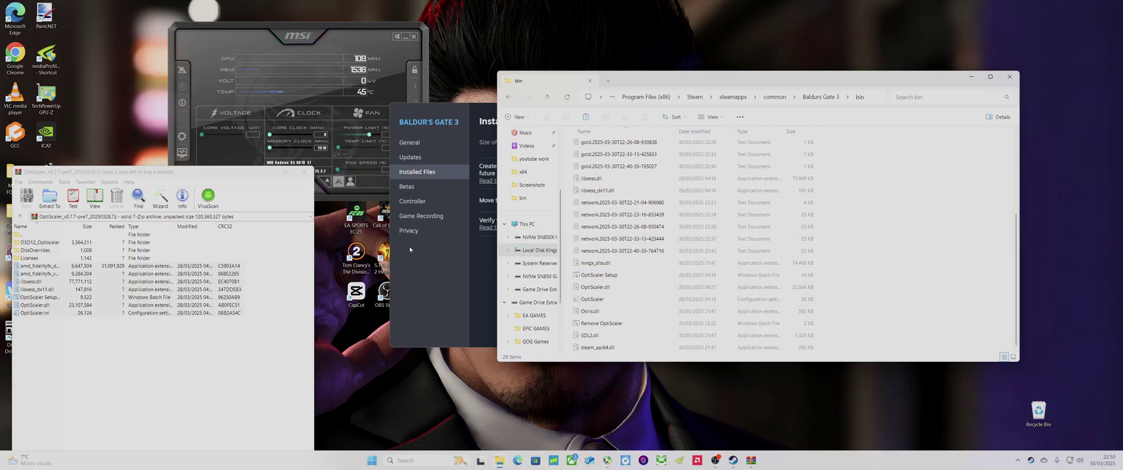
pyautogui.moveTo(452, 125)
pyautogui.mouseDown()
pyautogui.moveTo(459, 146)
pyautogui.moveTo(434, 255)
pyautogui.moveTo(422, 208)
pyautogui.mouseUp()
# Step: Check the OptiScaler files in the bin listing, then close the Baldur's Gate 3 properties window
pyautogui.click(548, 85)
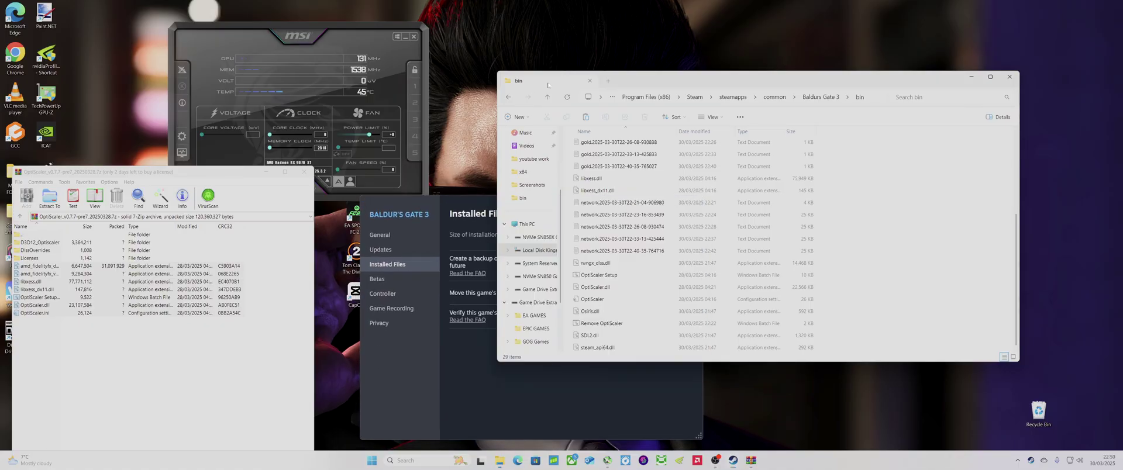
pyautogui.click(441, 204)
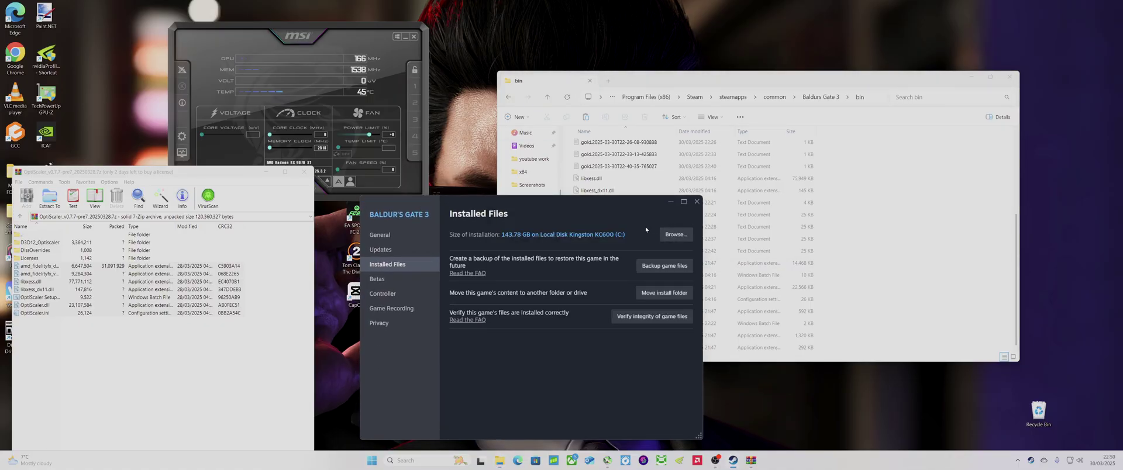
pyautogui.click(925, 84)
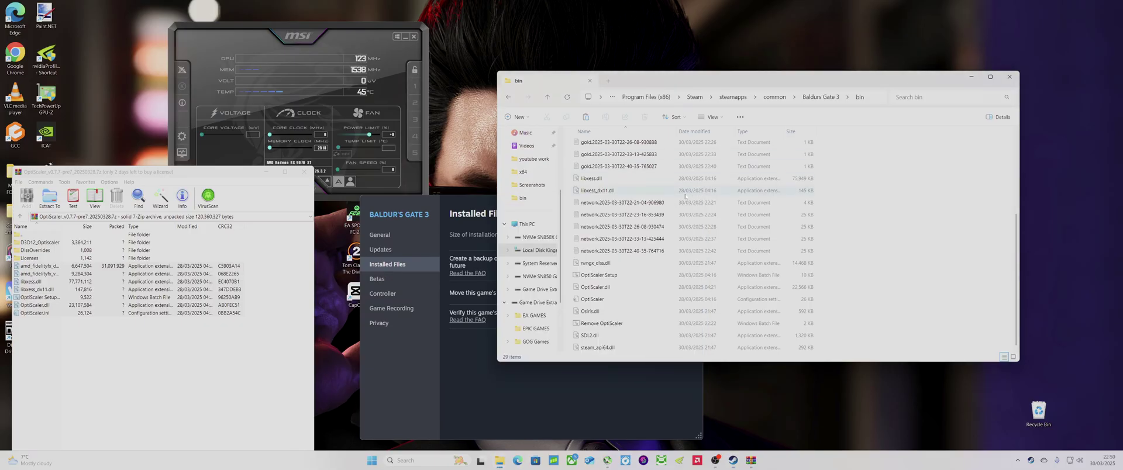
pyautogui.scroll(4, 685, 197)
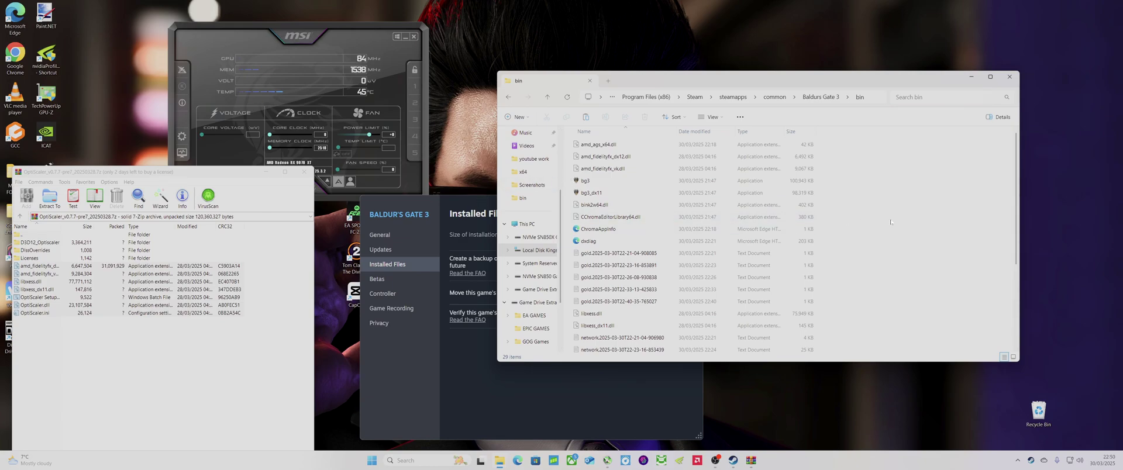
pyautogui.scroll(-4, 925, 190)
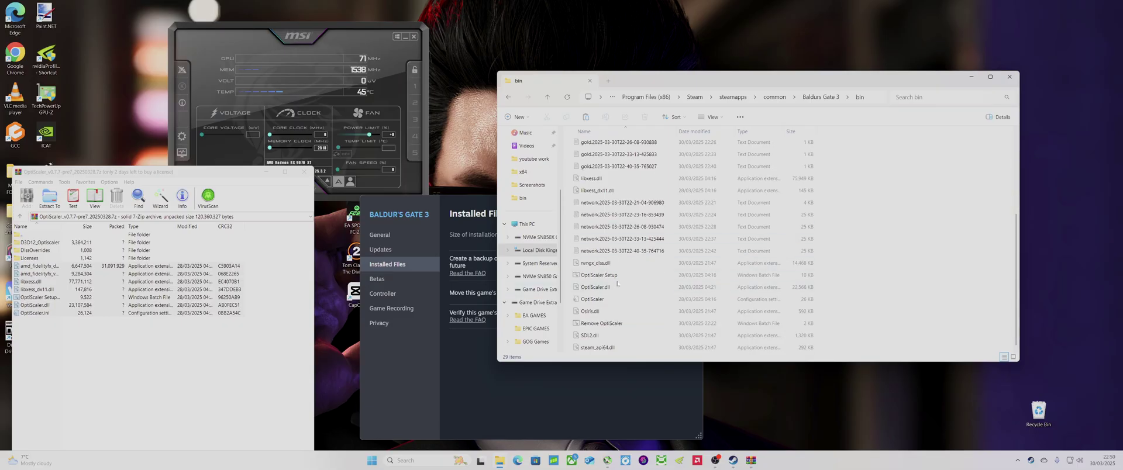
pyautogui.click(643, 388)
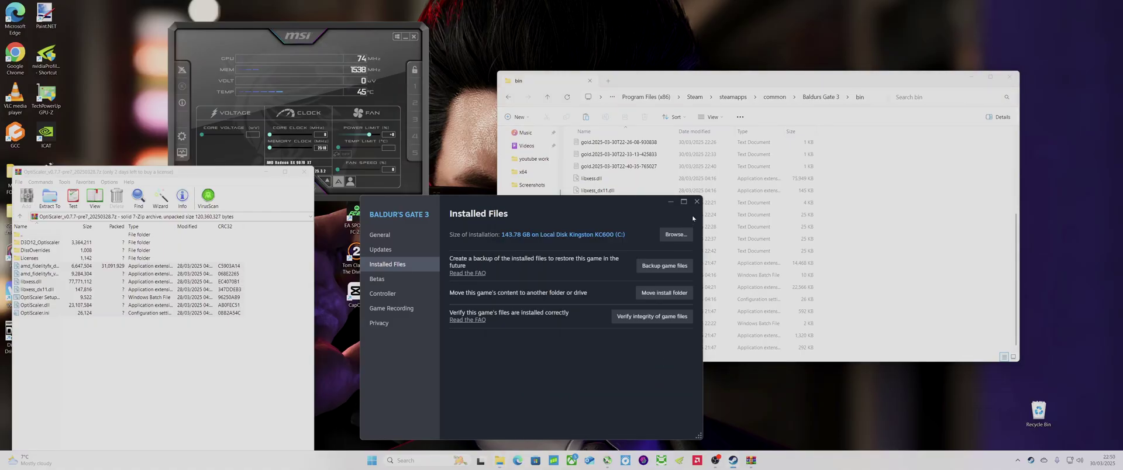
pyautogui.click(695, 203)
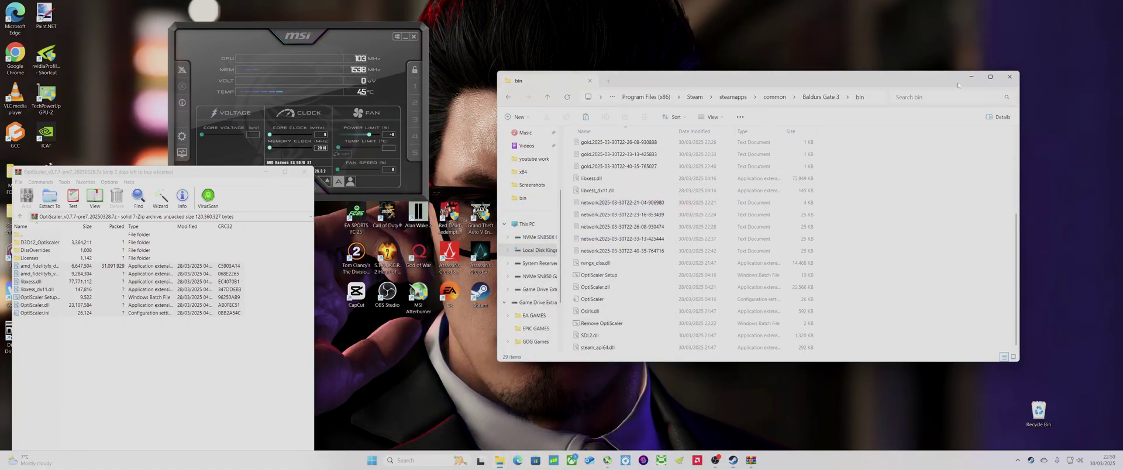
# Step: Run OptiScaler Setup choosing dxgi.dll and the AMD/Intel option, then close the cmd and bin windows
pyautogui.doubleClick(604, 279)
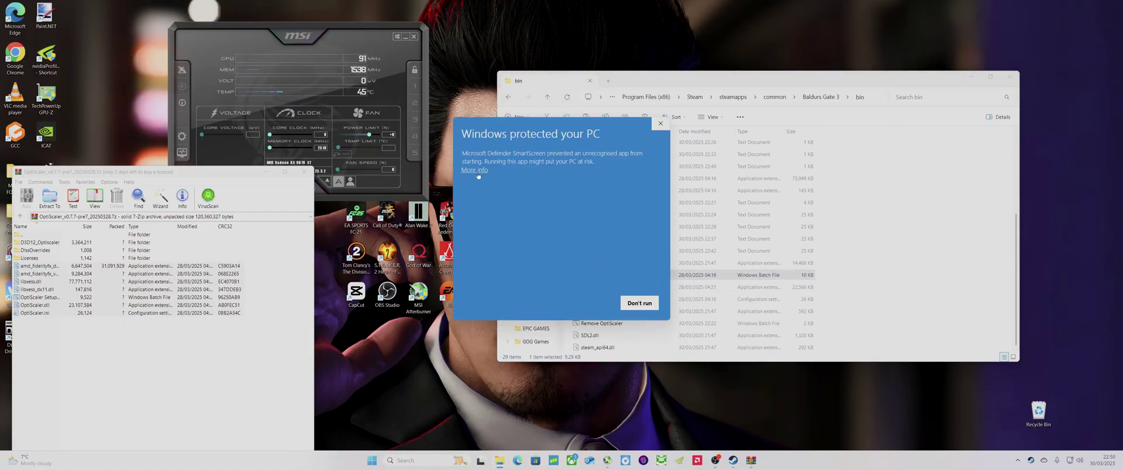
pyautogui.click(593, 304)
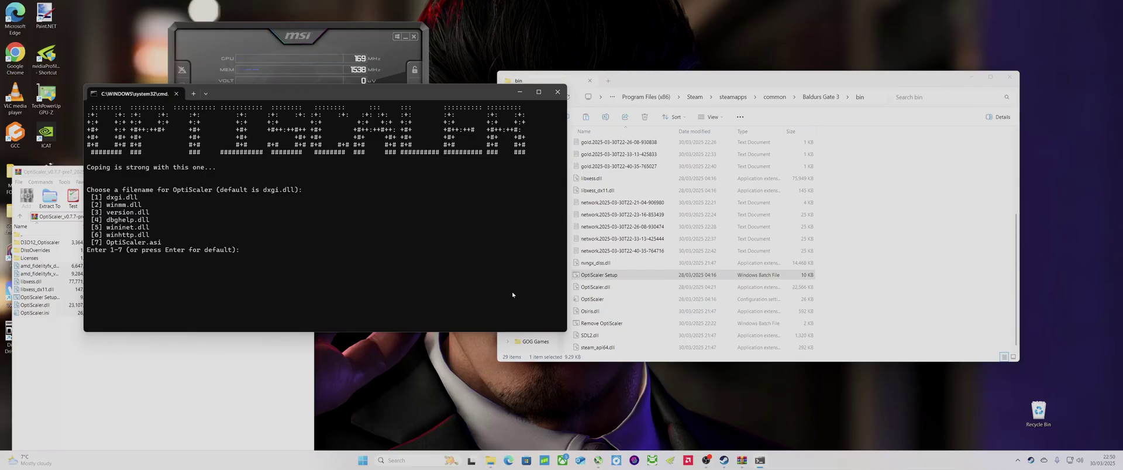
pyautogui.write('1')
pyautogui.press('Return')
pyautogui.write('1')
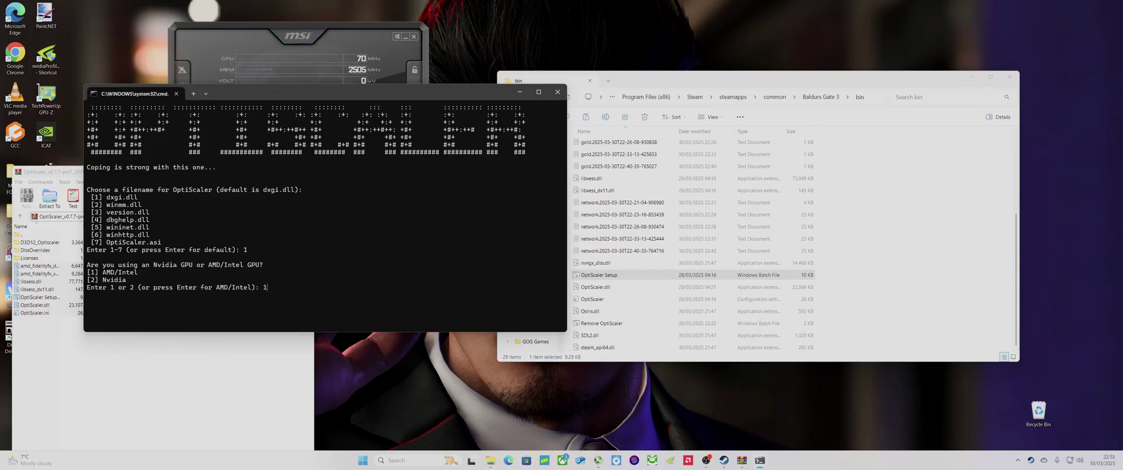
pyautogui.press('Return')
pyautogui.press('Return')
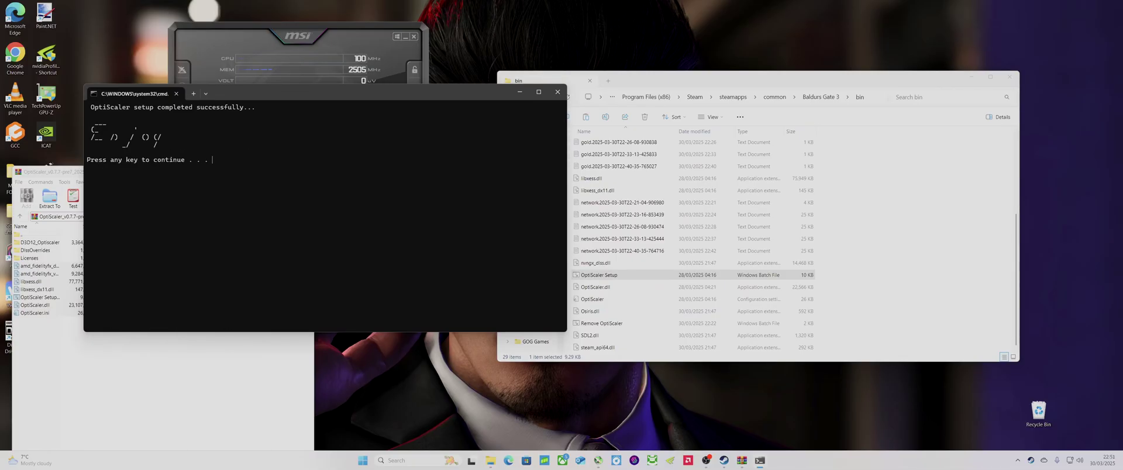
pyautogui.click(558, 92)
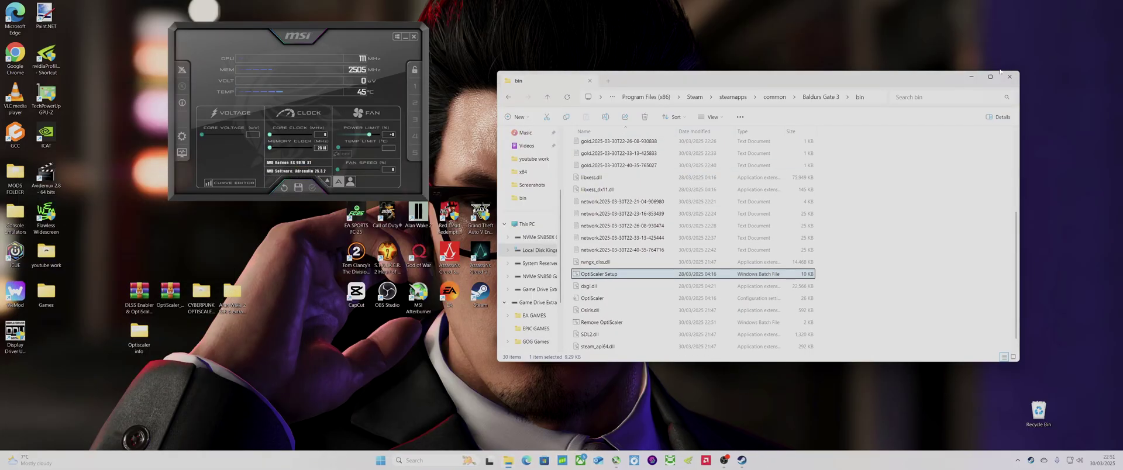
pyautogui.click(1009, 77)
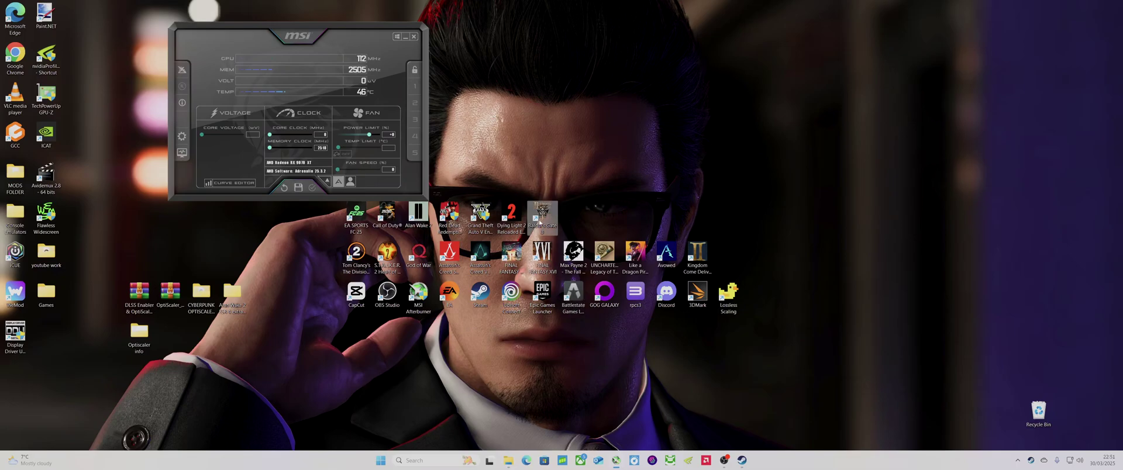
# Step: Launch Baldur's Gate 3 from its desktop shortcut
pyautogui.doubleClick(545, 222)
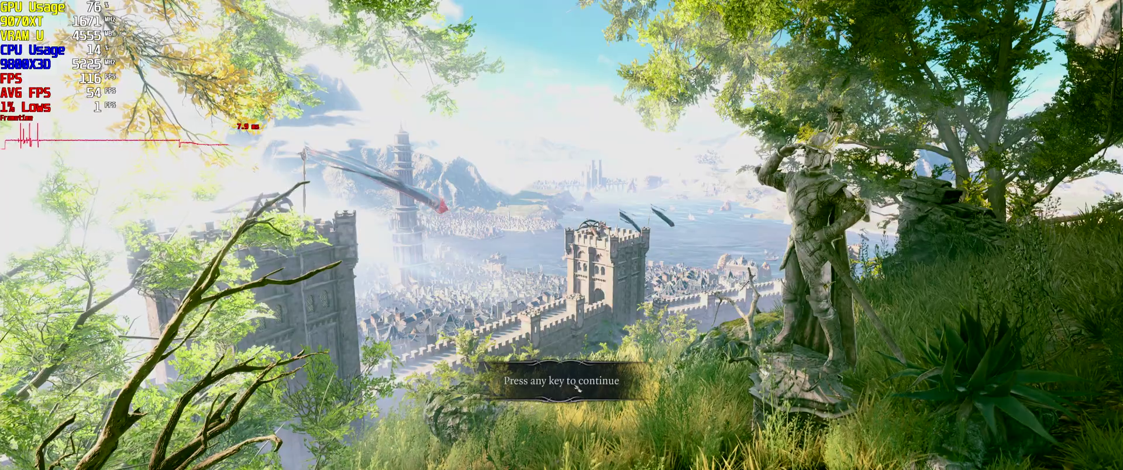
# Step: Get past the loading screen and set Master Volume to 15 in the audio options
pyautogui.click(570, 383)
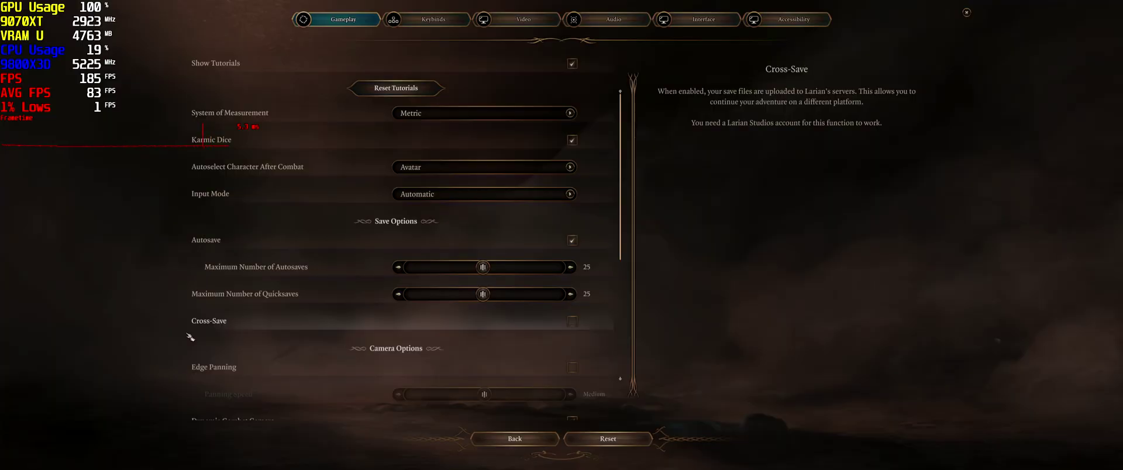
pyautogui.click(611, 19)
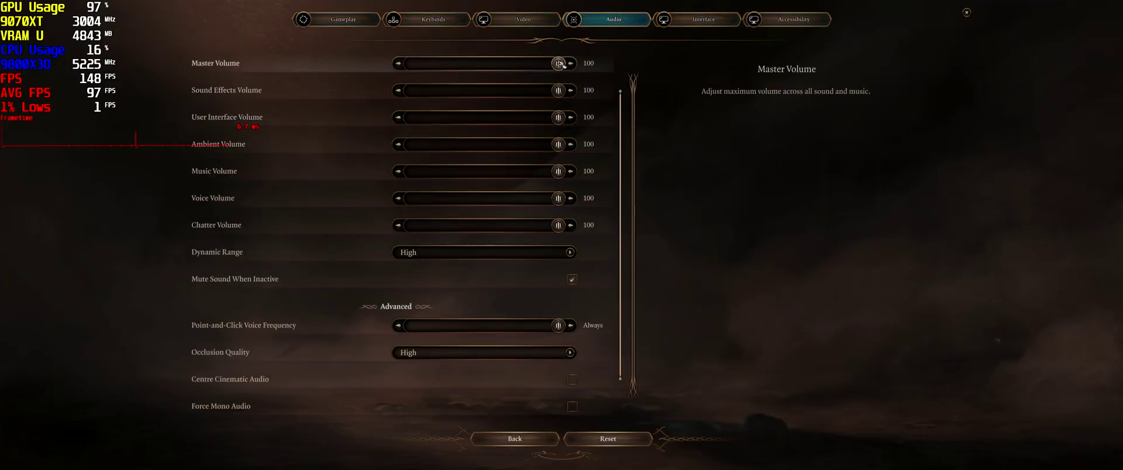
pyautogui.moveTo(566, 64); pyautogui.dragTo(433, 63)
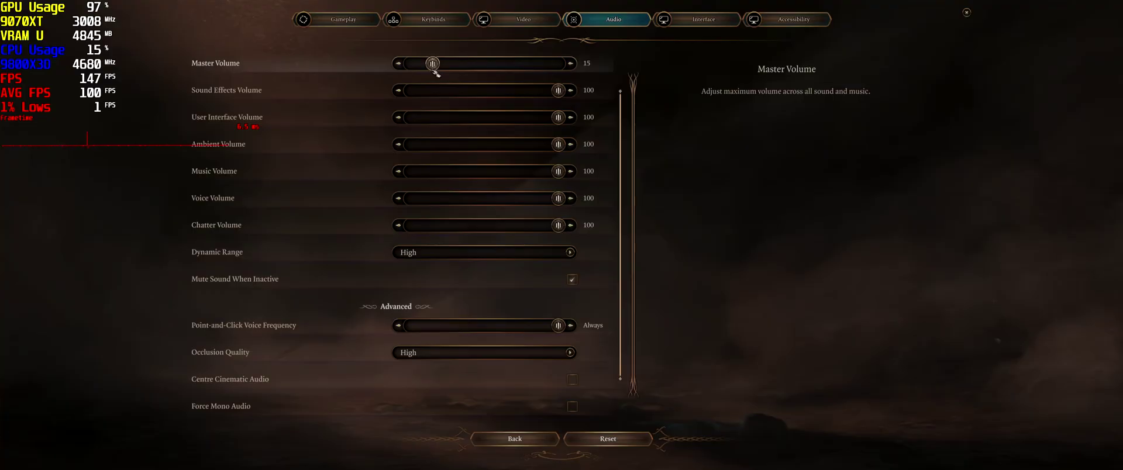
# Step: Reopen the options on the Video settings page
pyautogui.click(523, 438)
pyautogui.click(179, 341)
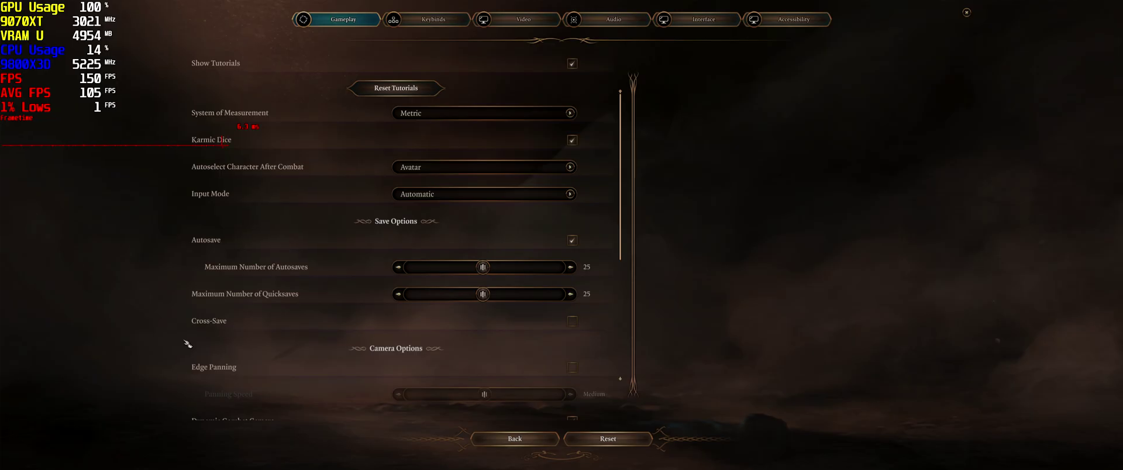
pyautogui.click(539, 17)
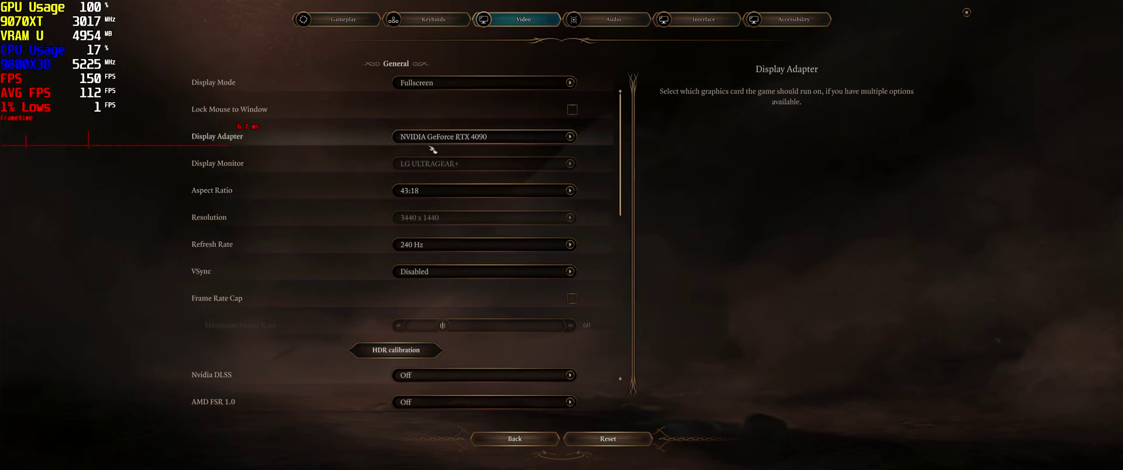
# Step: Switch Anti-Aliasing to DLAA, then quit the game from the main menu
pyautogui.scroll(-3, 427, 234)
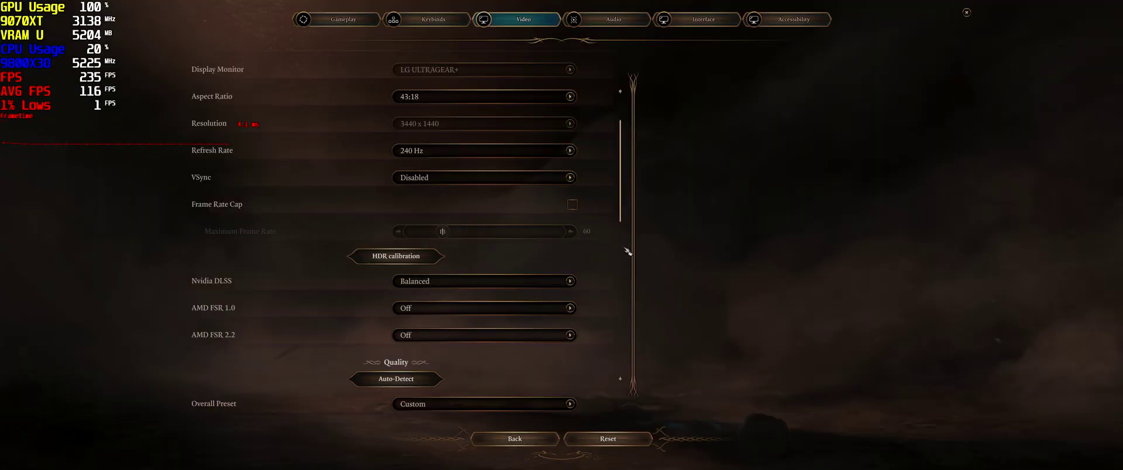
pyautogui.moveTo(625, 190)
pyautogui.mouseDown()
pyautogui.moveTo(597, 300)
pyautogui.moveTo(595, 217)
pyautogui.moveTo(622, 328)
pyautogui.moveTo(612, 314)
pyautogui.mouseUp()
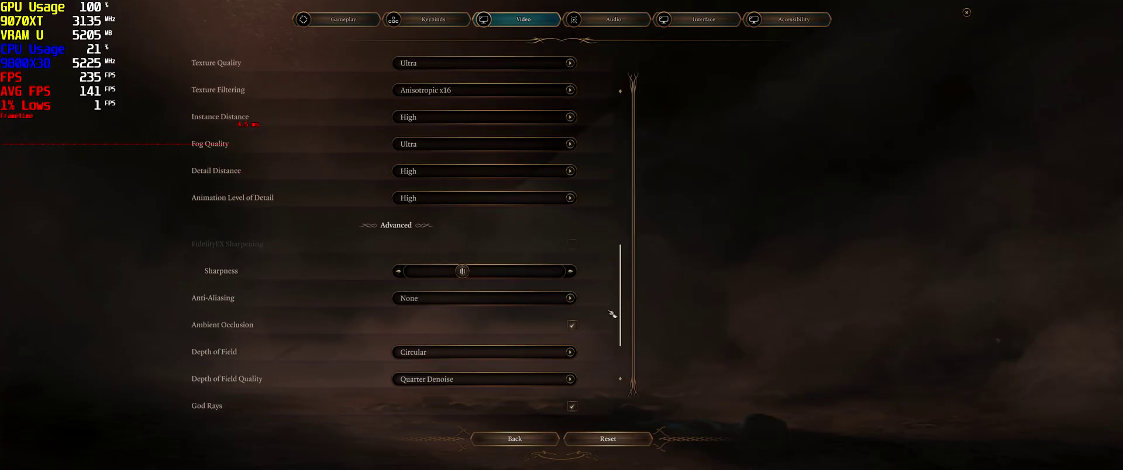
pyautogui.click(552, 298)
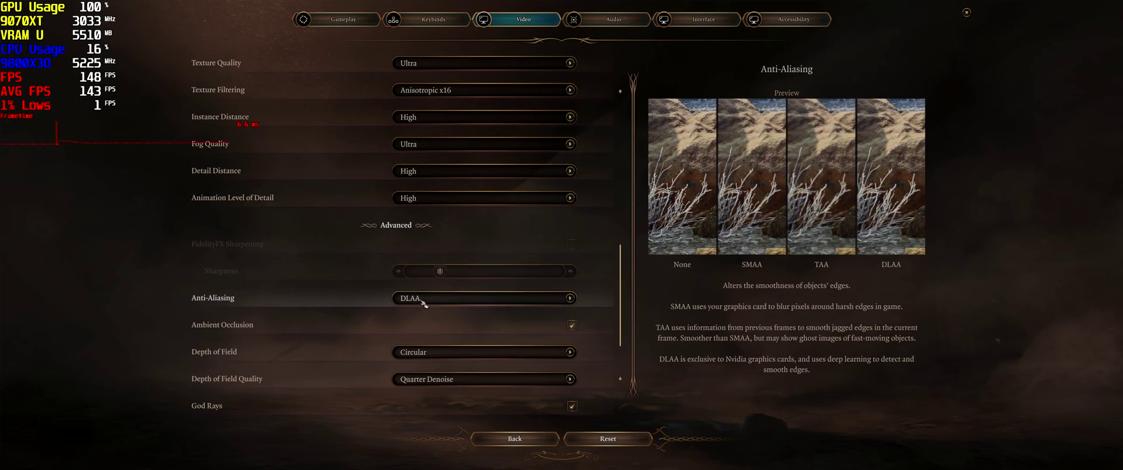
pyautogui.click(515, 439)
pyautogui.click(187, 379)
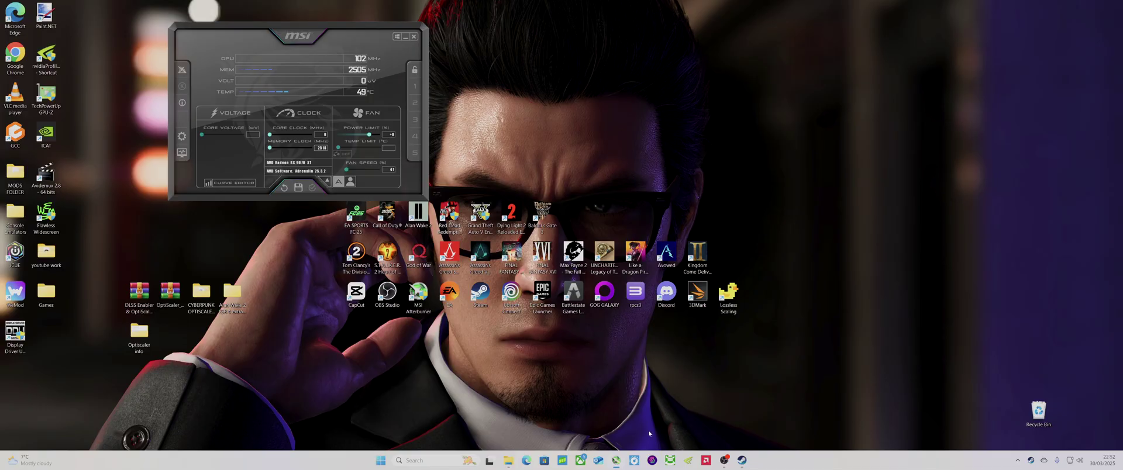
# Step: Bring Steam's library forward and open Baldur's Gate 3's context menu
pyautogui.moveTo(742, 460)
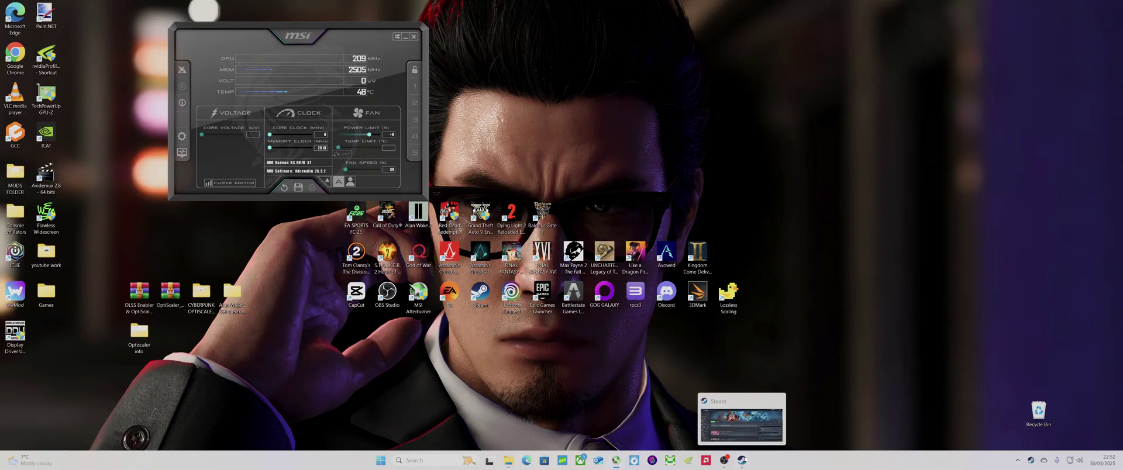
pyautogui.click(742, 421)
pyautogui.rightClick(74, 253)
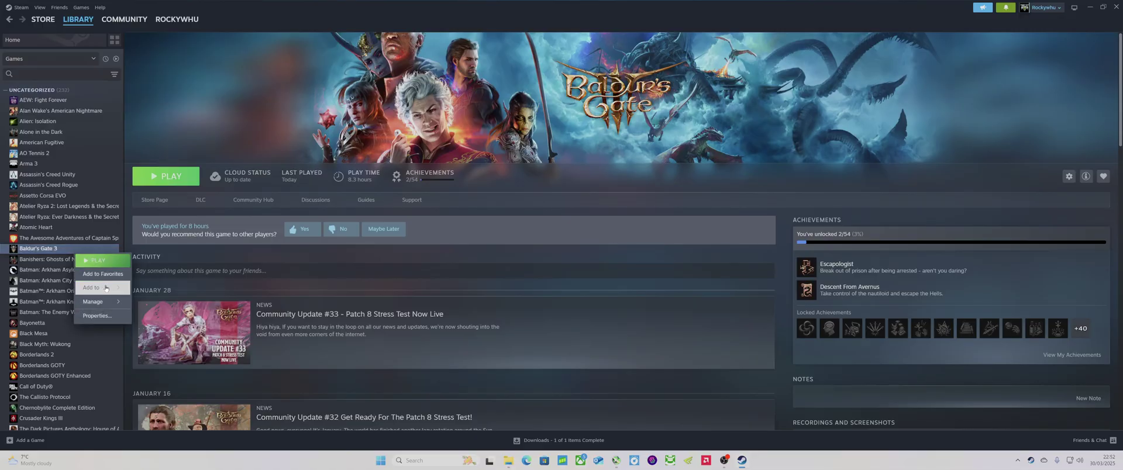
# Step: Browse Baldur's Gate 3's installed files, maximize File Explorer, and open the bin folder
pyautogui.click(98, 315)
pyautogui.click(432, 173)
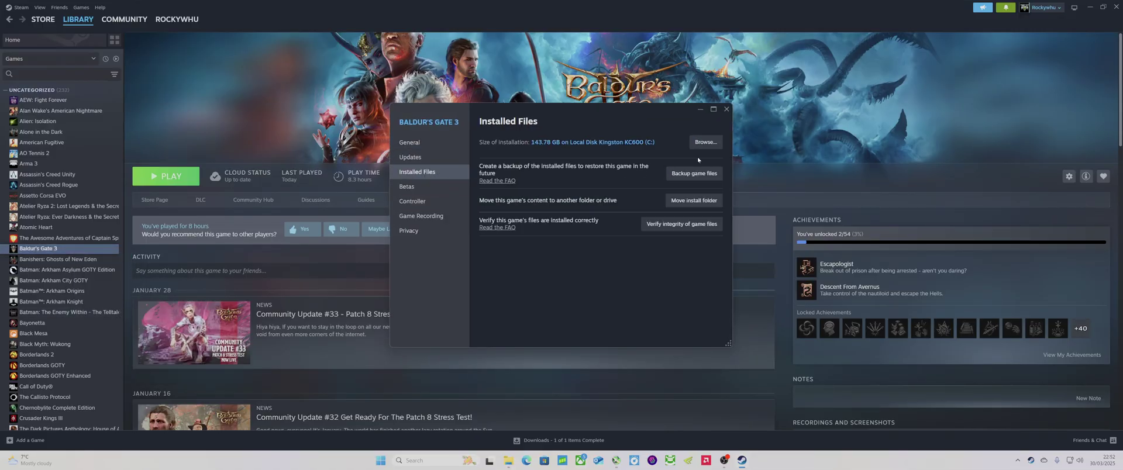
pyautogui.click(704, 142)
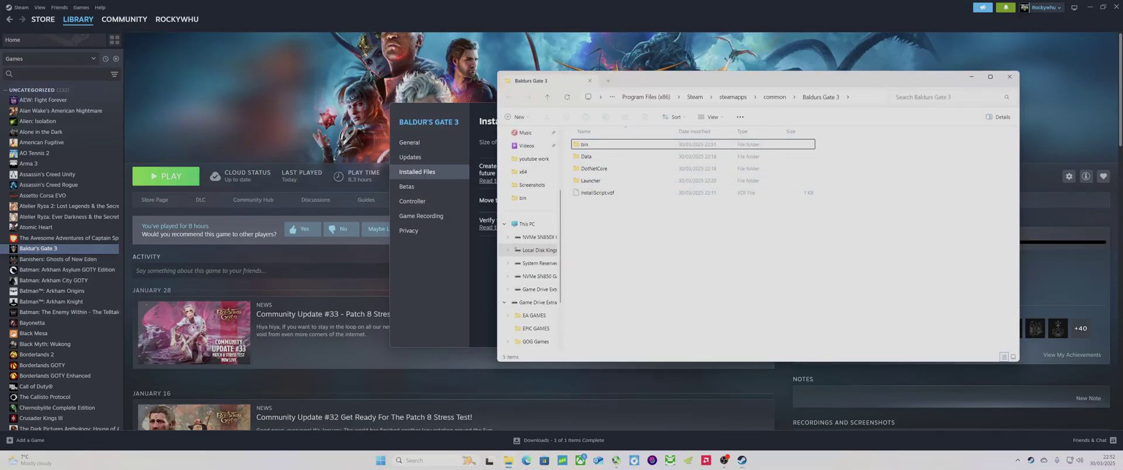
pyautogui.click(988, 78)
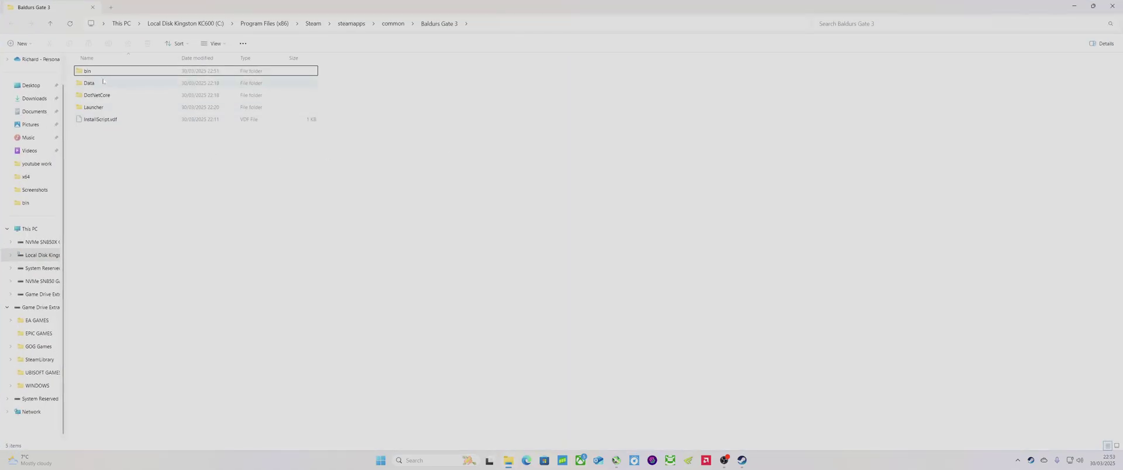
pyautogui.doubleClick(103, 73)
pyautogui.scroll(-1, 123, 146)
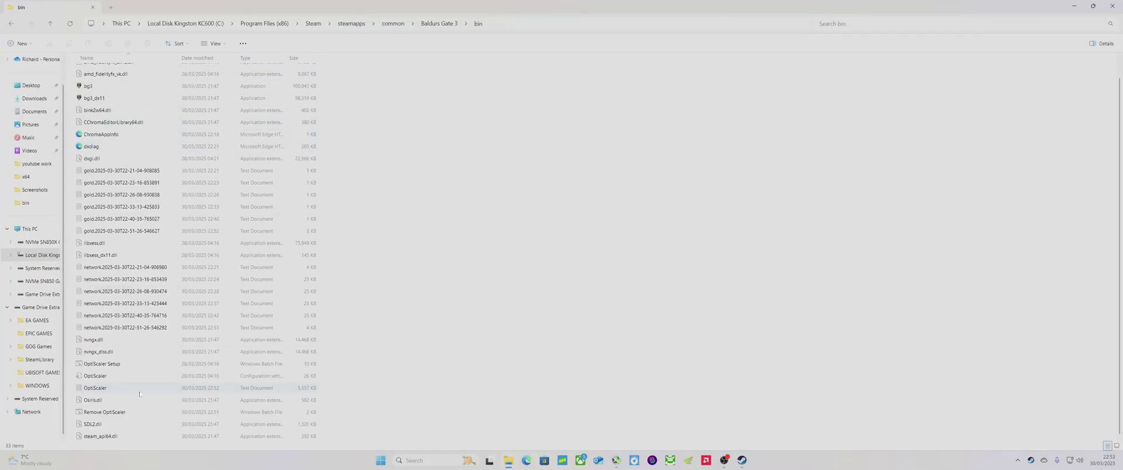
# Step: Open OptiScaler.ini in maximized Notepad and copy fsr31_12 from the Dx11 upscaler comment
pyautogui.doubleClick(96, 376)
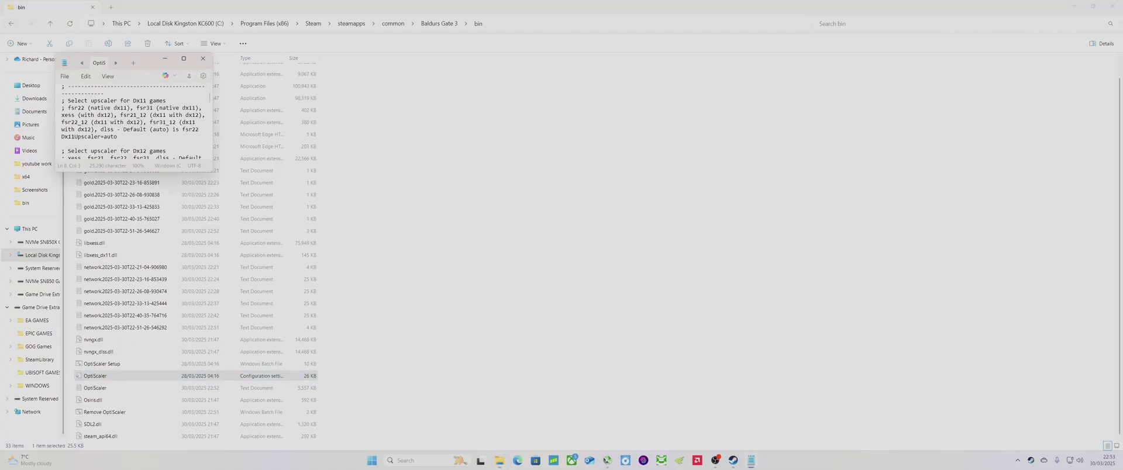
pyautogui.click(184, 60)
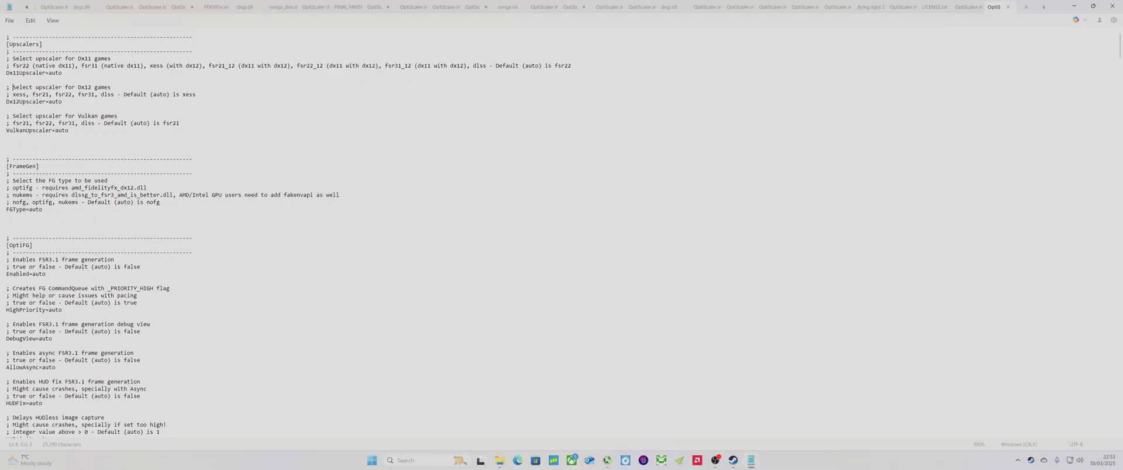
pyautogui.moveTo(411, 65); pyautogui.dragTo(7, 80)
pyautogui.click(398, 66)
pyautogui.moveTo(385, 66)
pyautogui.mouseDown()
pyautogui.moveTo(405, 65)
pyautogui.moveTo(7, 80)
pyautogui.mouseUp()
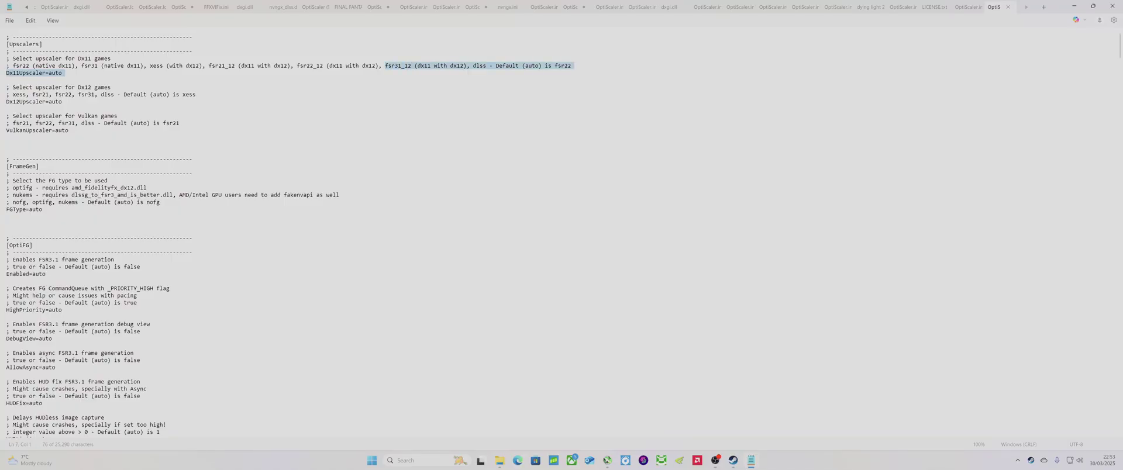
pyautogui.doubleClick(398, 66)
pyautogui.press('super+c')
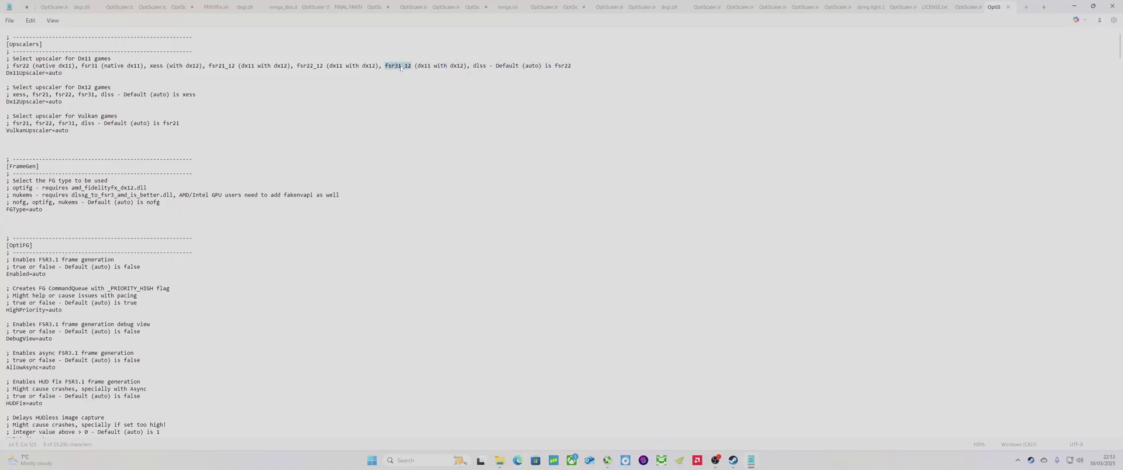
pyautogui.rightClick(401, 67)
pyautogui.click(425, 110)
# Step: Replace Dx11Upscaler's auto value with the copied fsr31_12
pyautogui.click(48, 72)
pyautogui.press('Delete')
pyautogui.rightClick(66, 76)
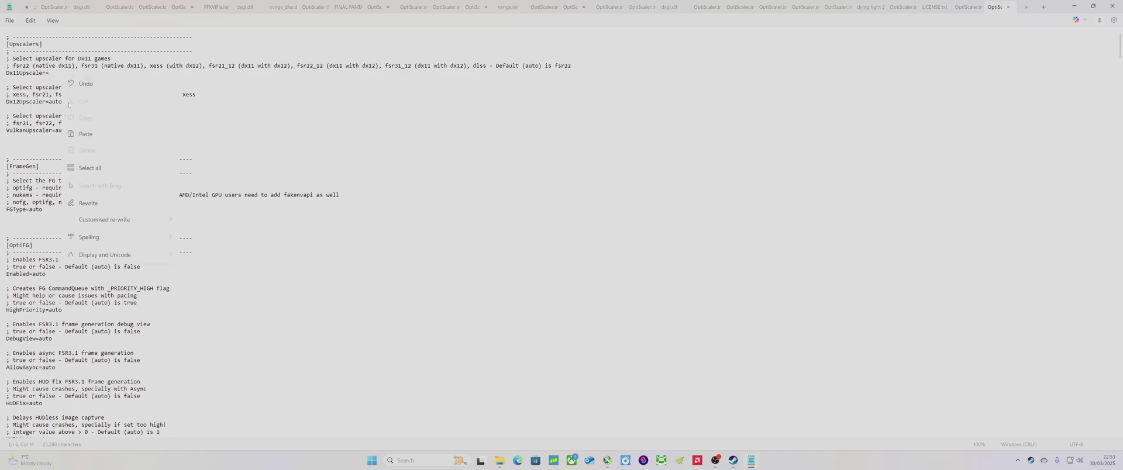
pyautogui.click(93, 138)
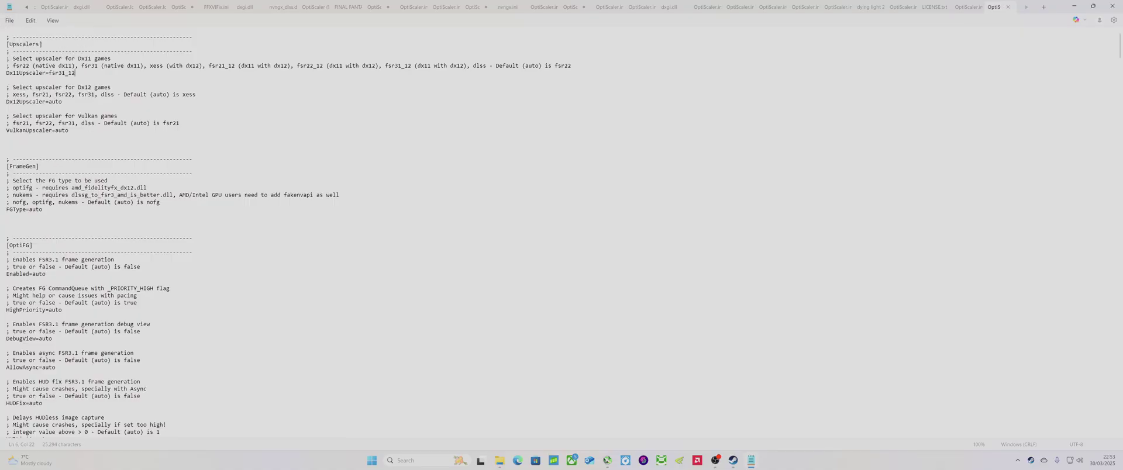
# Step: Change Fsr4Update from auto to true in the config
pyautogui.scroll(-20, 561, 234)
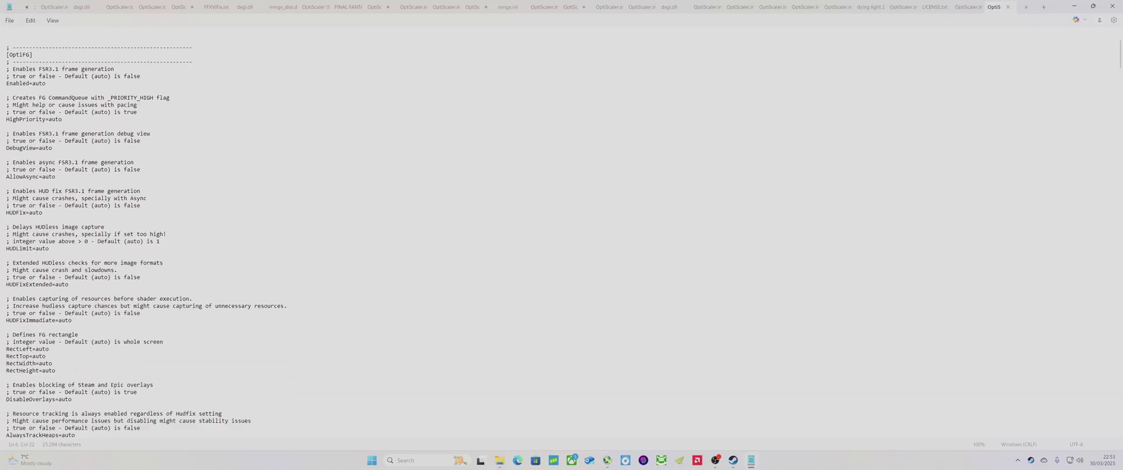
pyautogui.scroll(-20, 562, 234)
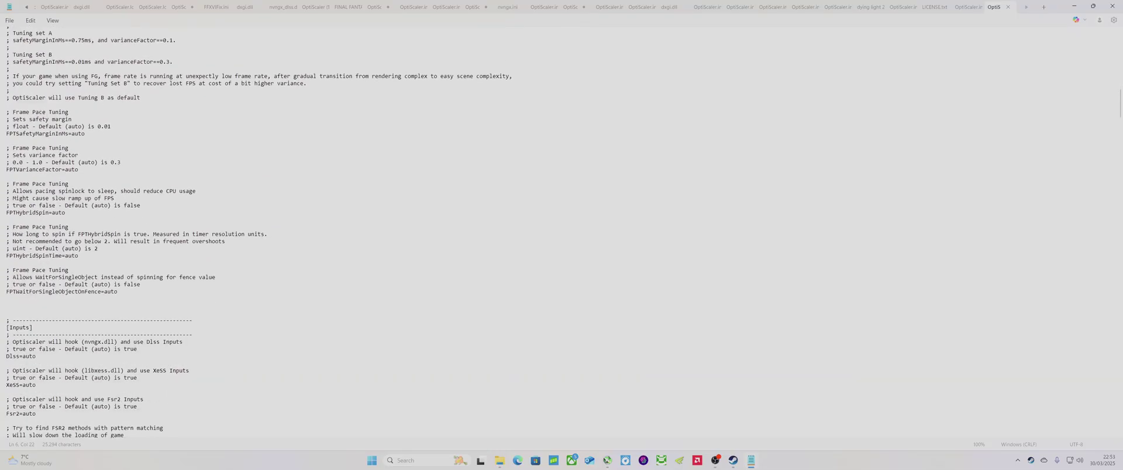
pyautogui.scroll(-12, 561, 234)
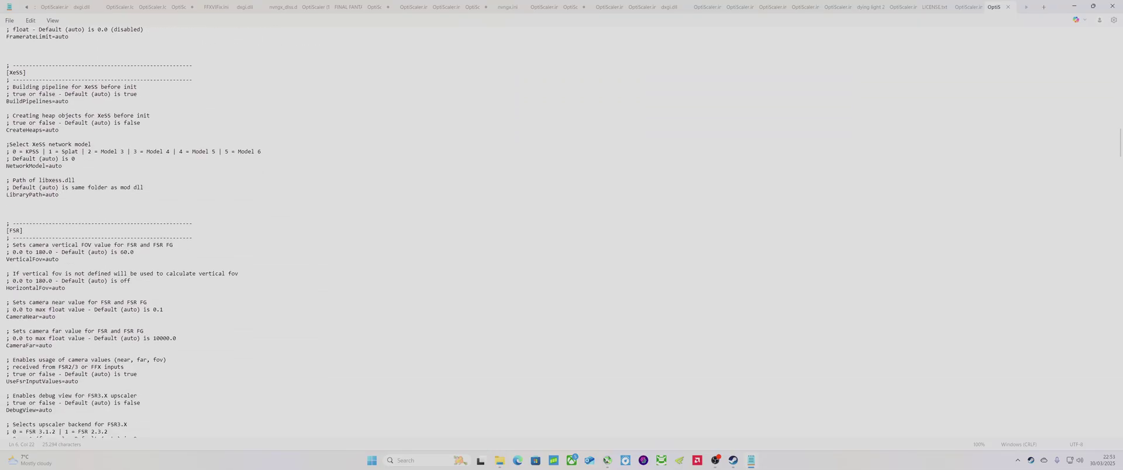
pyautogui.scroll(-2, 561, 234)
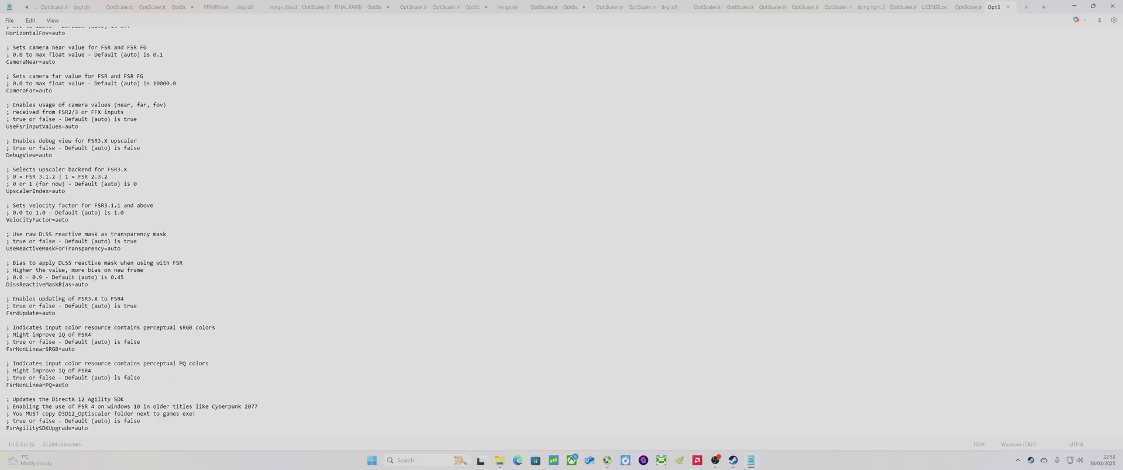
pyautogui.scroll(-2, 562, 234)
pyautogui.click(55, 270)
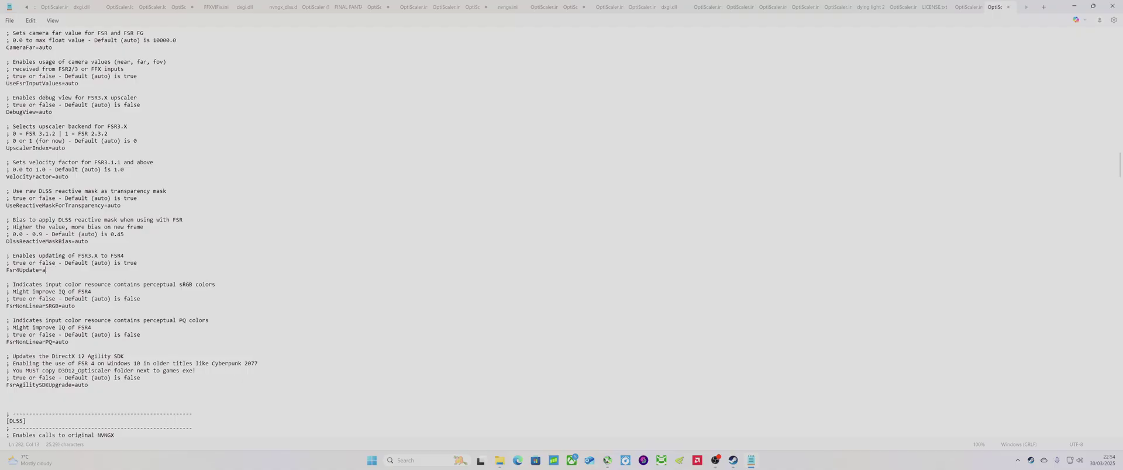
pyautogui.press('BackSpace')
# Step: Change ShowFps from auto to true and save OptiScaler.ini
pyautogui.scroll(-18, 131, 234)
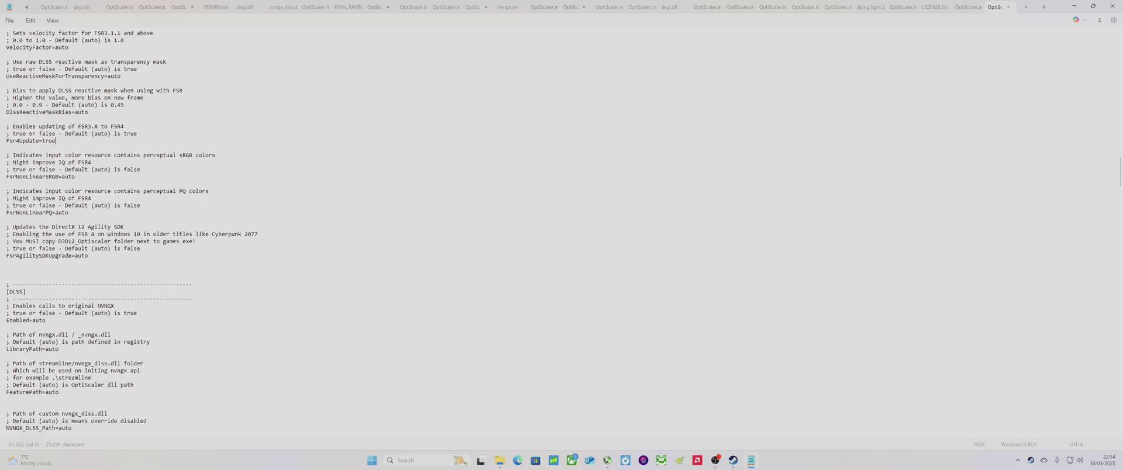
pyautogui.scroll(-14, 145, 233)
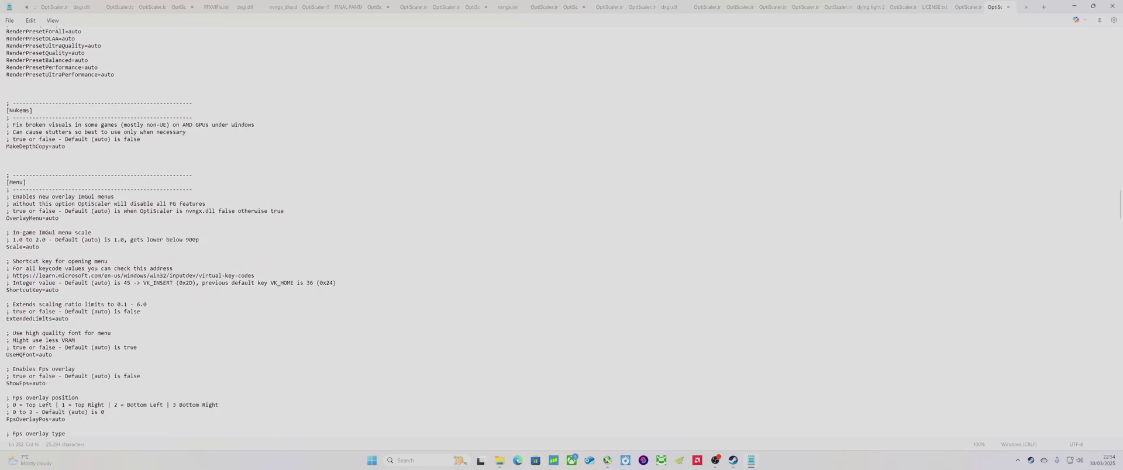
pyautogui.scroll(-1, 170, 232)
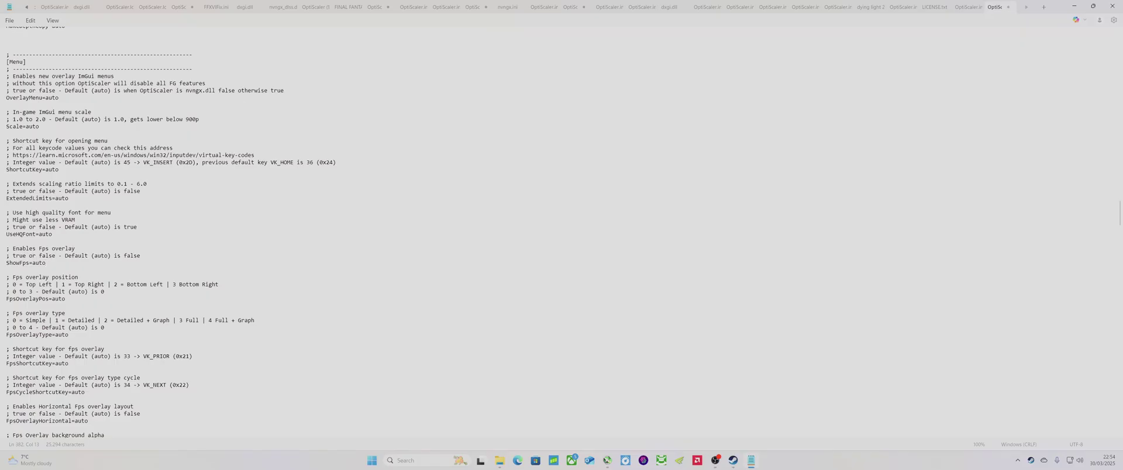
pyautogui.press('BackSpace')
pyautogui.click(11, 20)
pyautogui.click(22, 88)
# Step: Close Notepad, the bin folder and the Installed Files dialog, then launch Baldur's Gate 3
pyautogui.click(1112, 6)
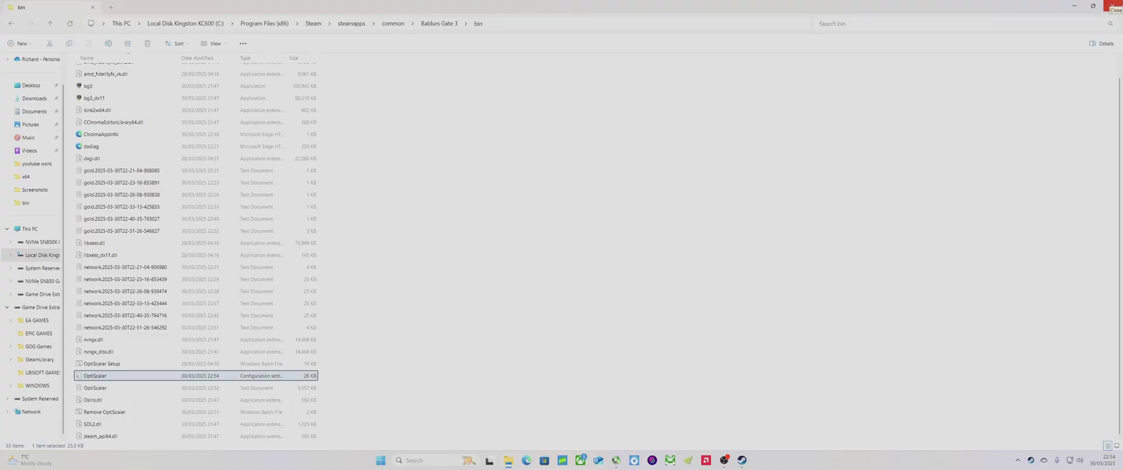
pyautogui.click(1112, 5)
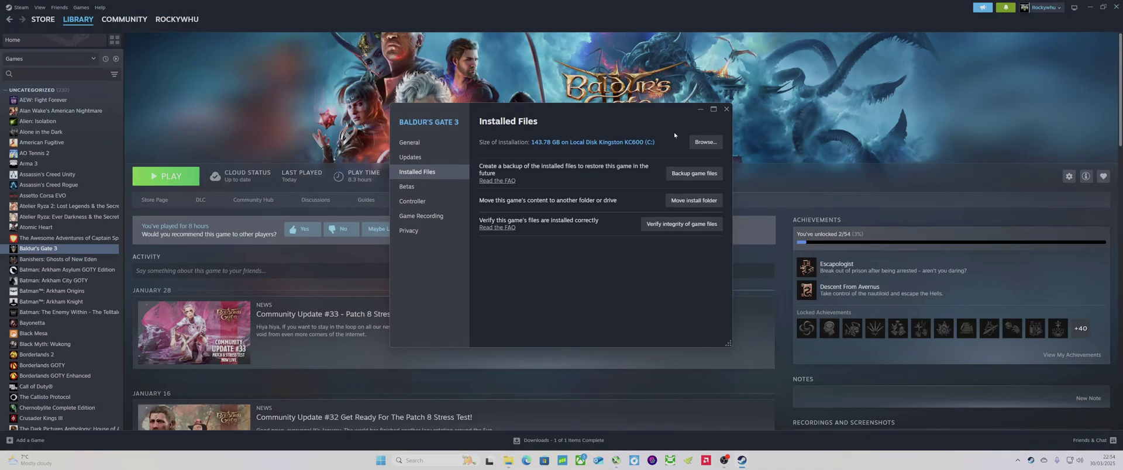
pyautogui.click(726, 110)
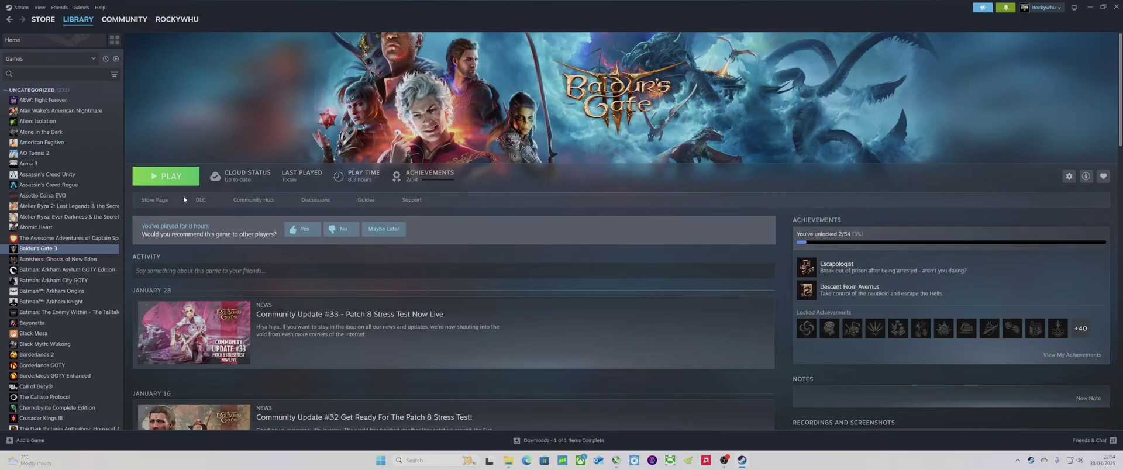
pyautogui.click(171, 174)
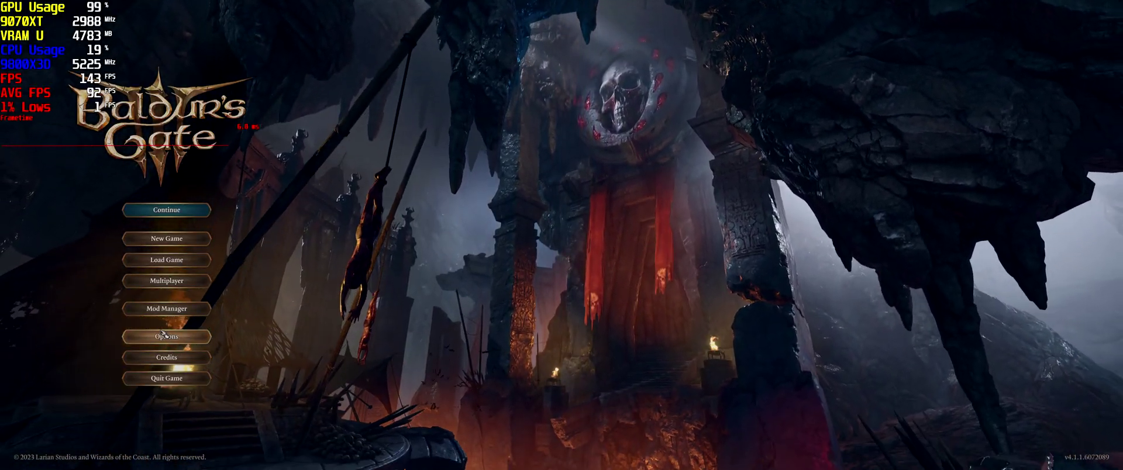
pyautogui.click(165, 335)
pyautogui.click(507, 21)
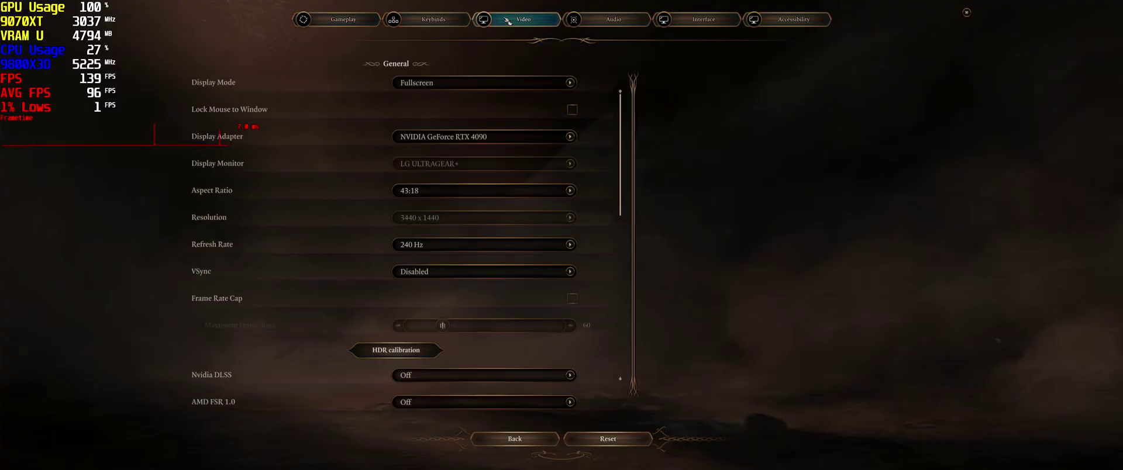
pyautogui.scroll(-5, 532, 251)
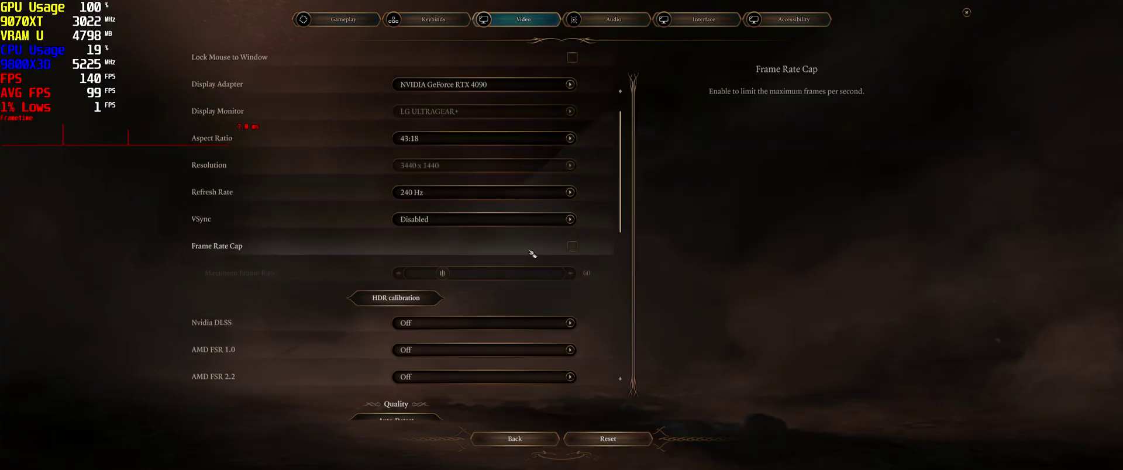
pyautogui.scroll(-8, 441, 340)
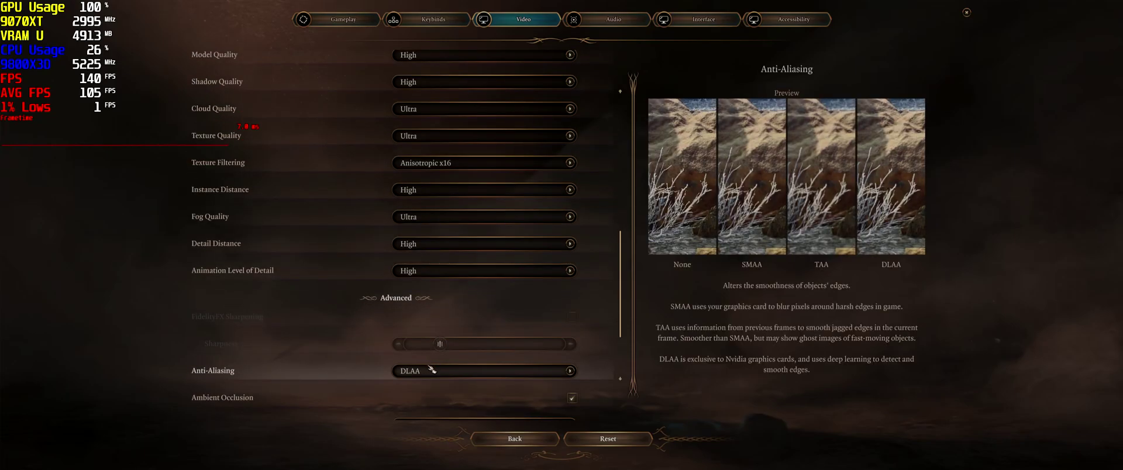
pyautogui.click(516, 438)
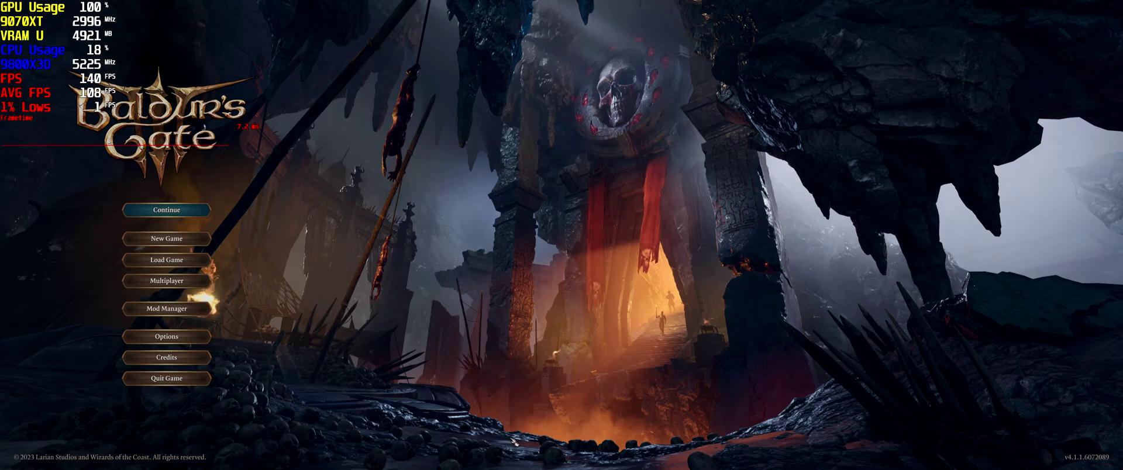
# Step: Continue the latest save at the Goblin Camp and zoom and orbit the camera around the party
pyautogui.click(171, 209)
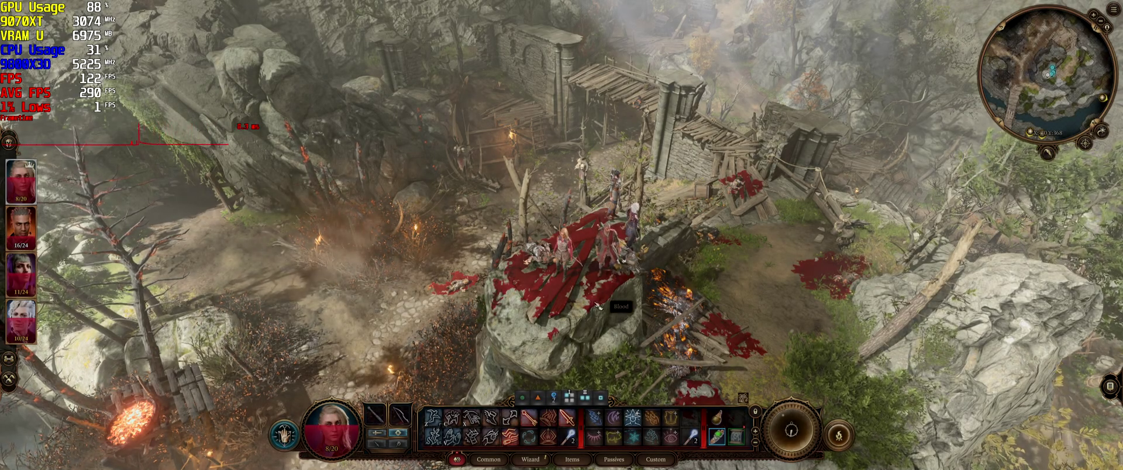
pyautogui.scroll(5, 597, 306)
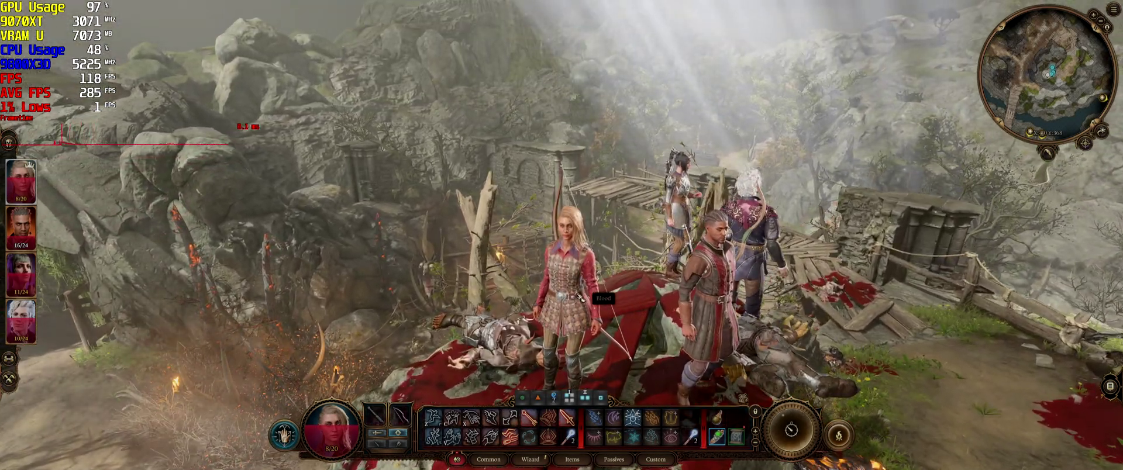
pyautogui.press('e')
pyautogui.press('q')
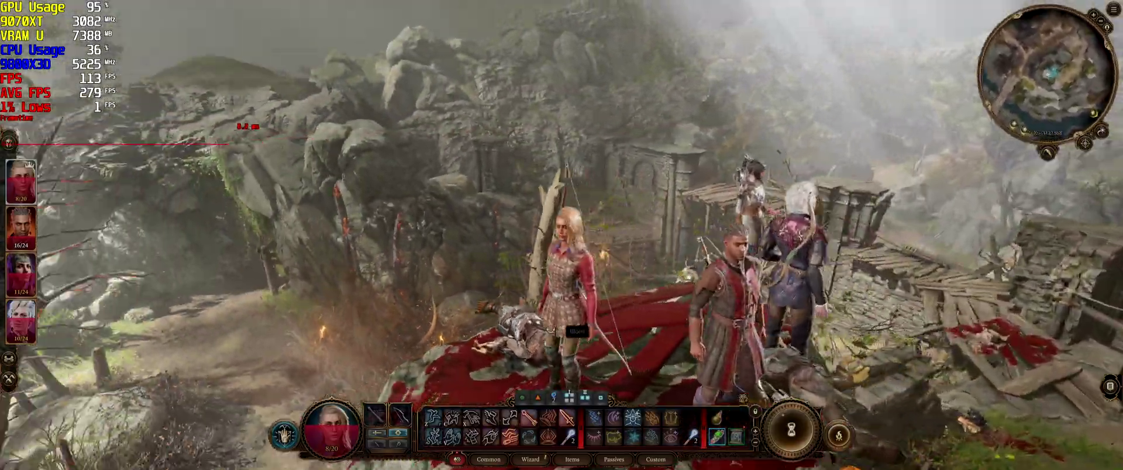
pyautogui.scroll(-5, 528, 331)
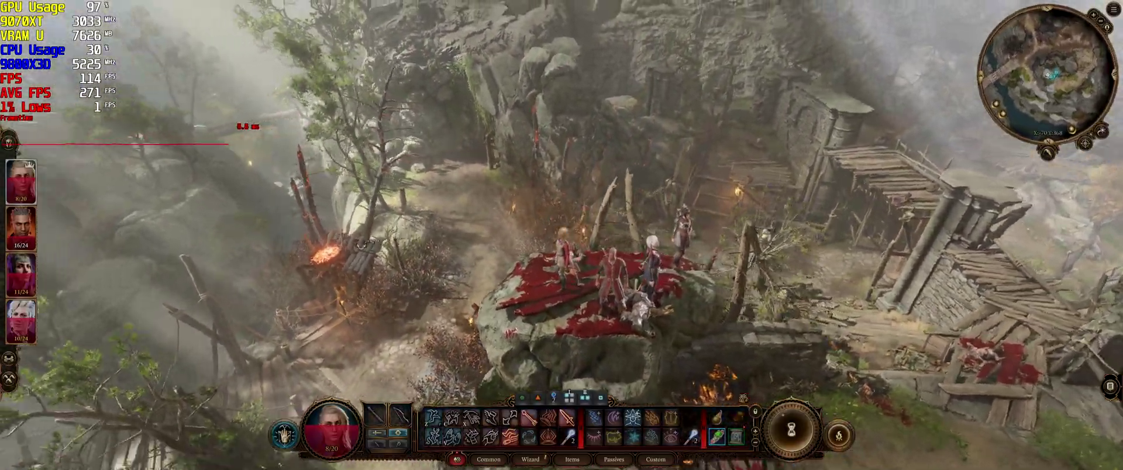
pyautogui.scroll(3, 362, 245)
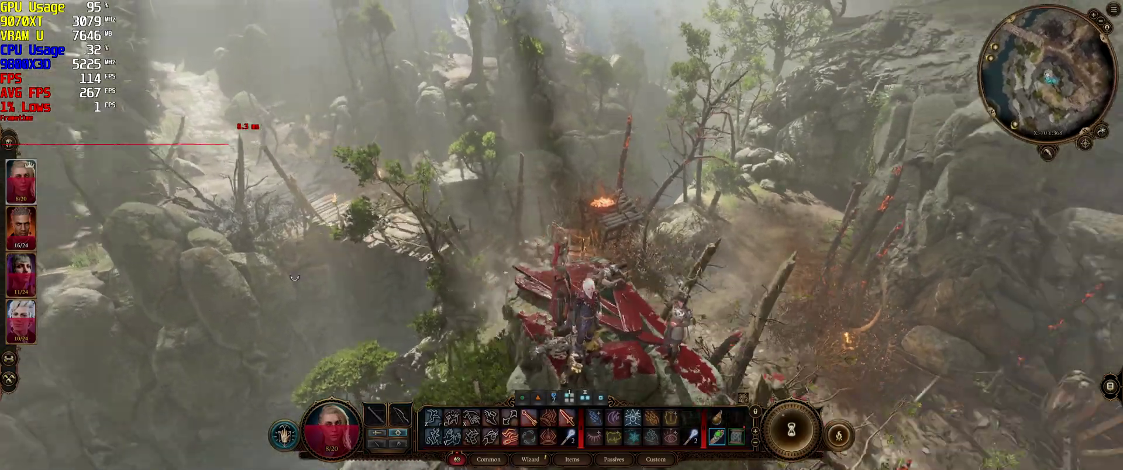
pyautogui.scroll(-3, 376, 290)
pyautogui.press('q')
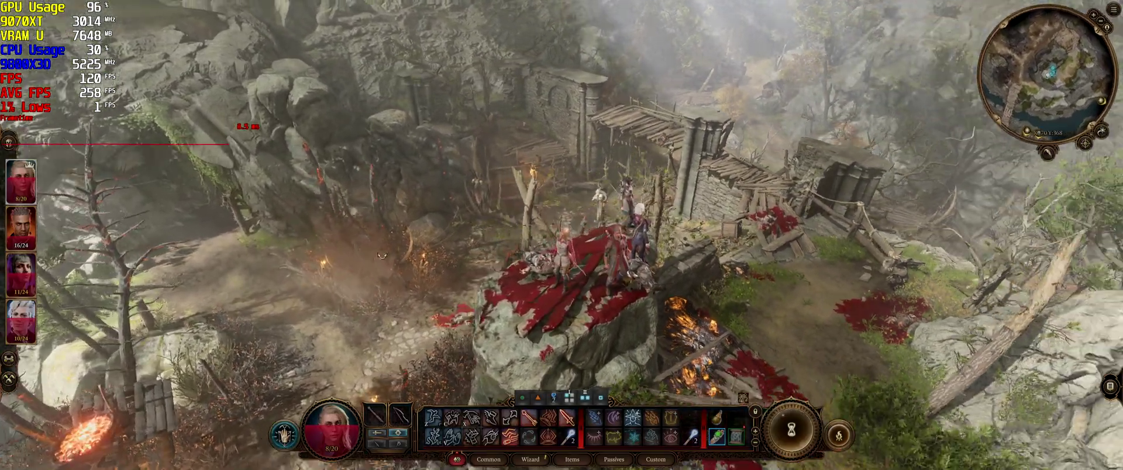
pyautogui.press('e')
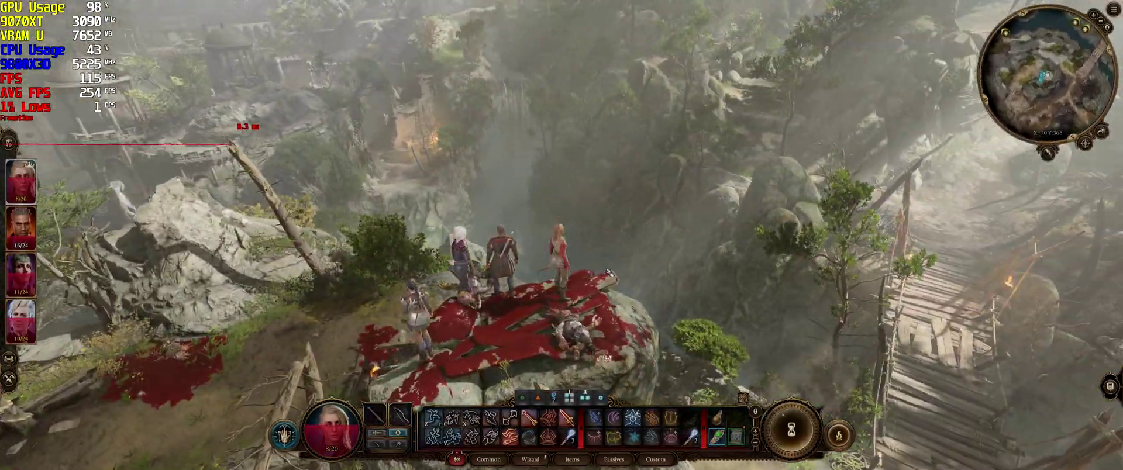
pyautogui.press('e')
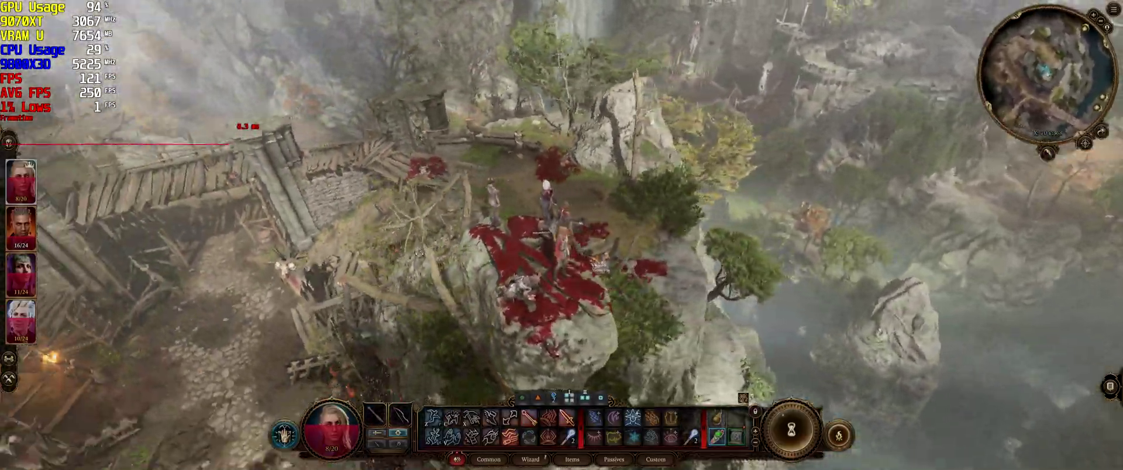
pyautogui.press('e')
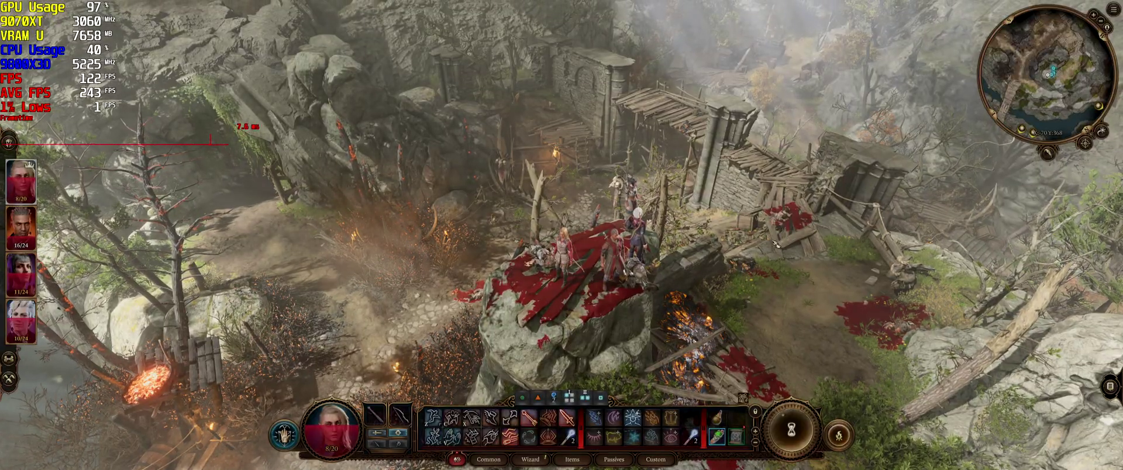
pyautogui.press('e')
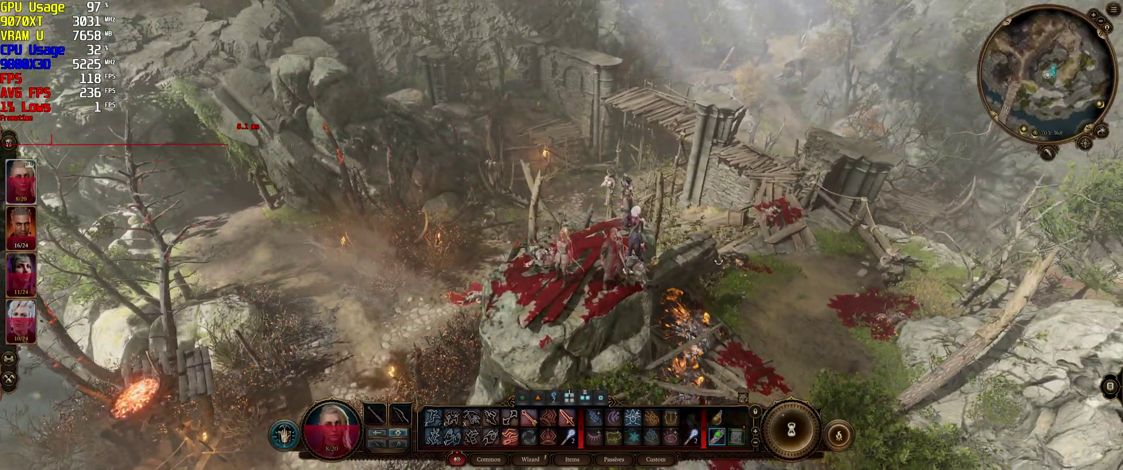
# Step: Pause and quit Baldur's Gate 3, then bring OBS Studio to the front
pyautogui.press('Escape')
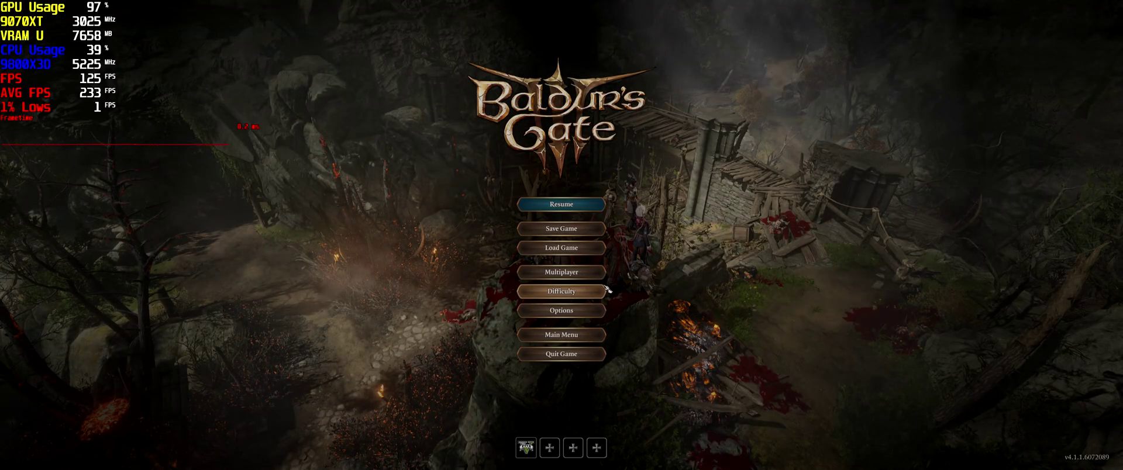
pyautogui.click(555, 351)
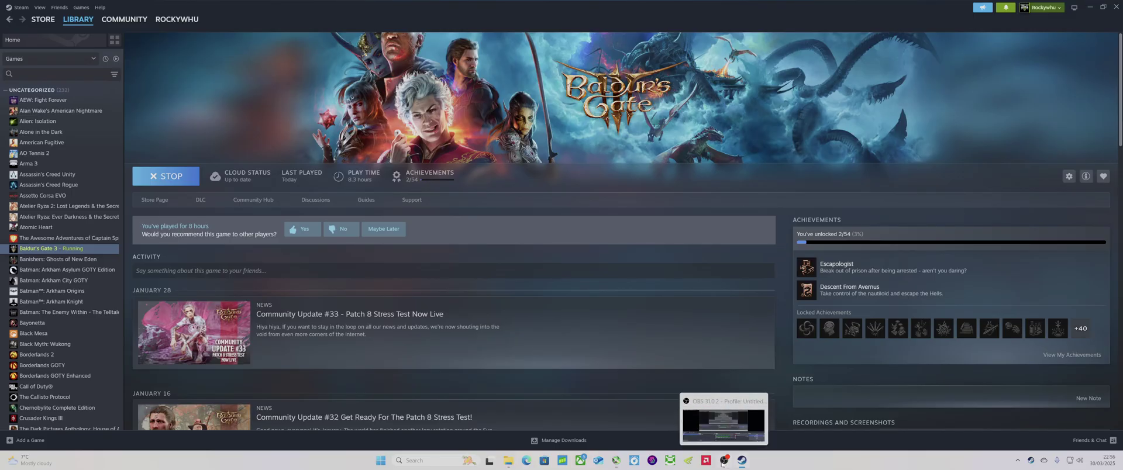
pyautogui.click(723, 462)
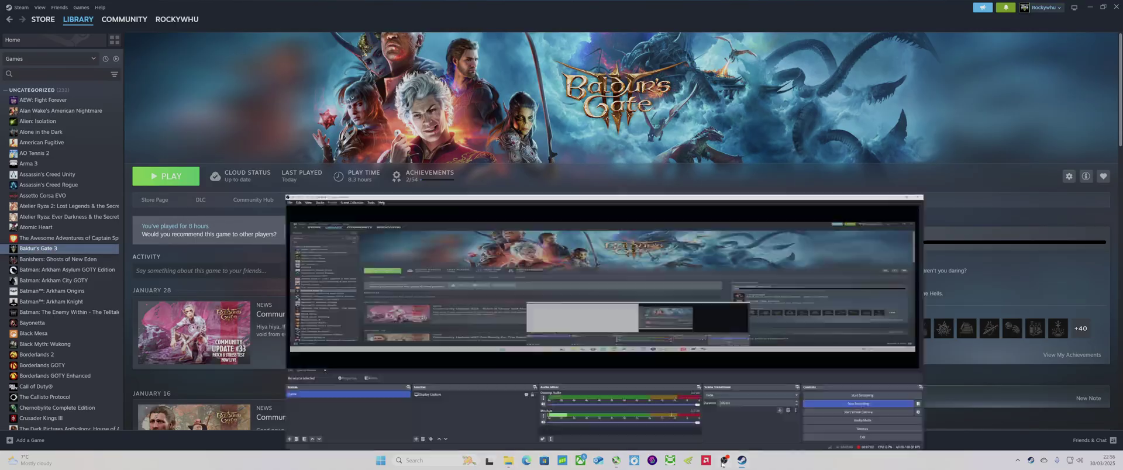